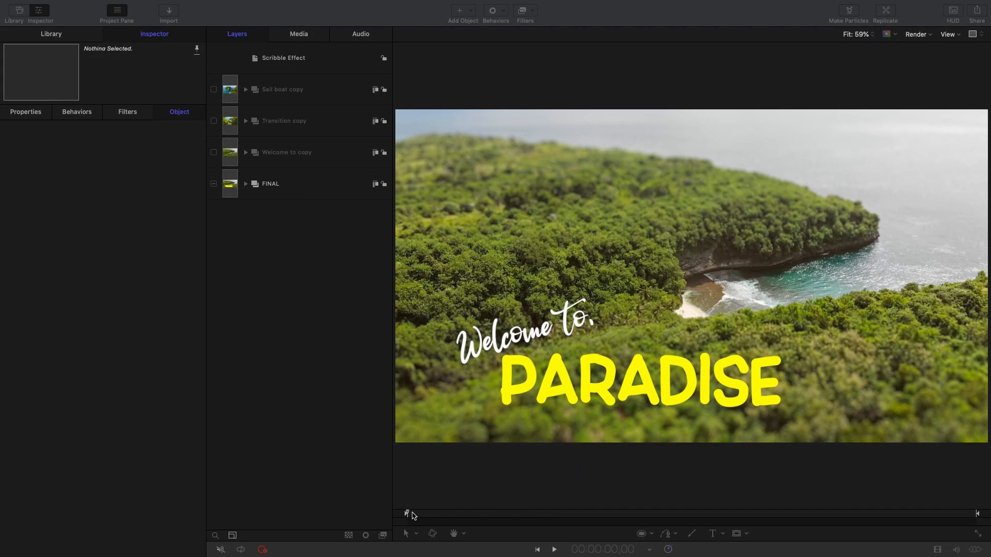
Step: Add the text "Welcome to," over the forest area inside the expanded Welcome to copy group
key(space)
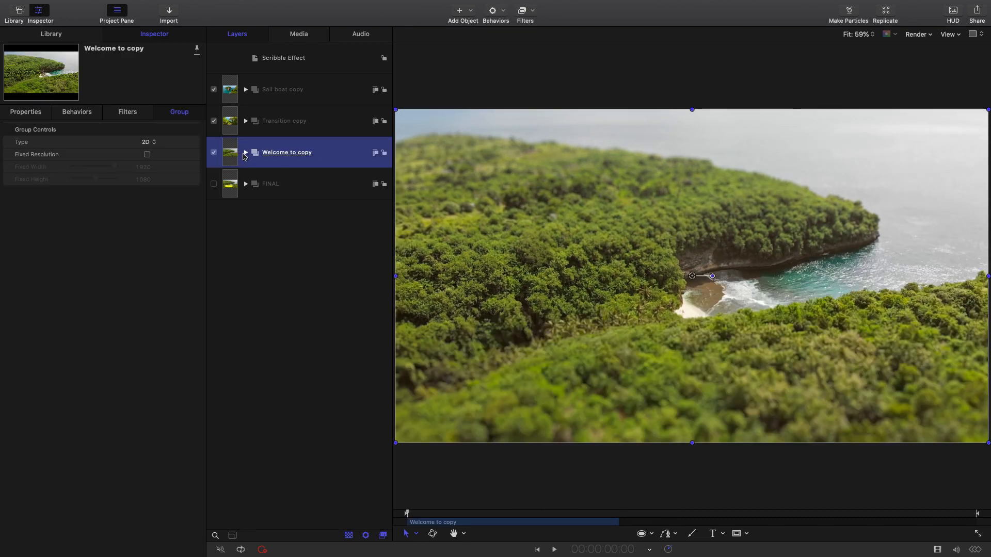
click(244, 153)
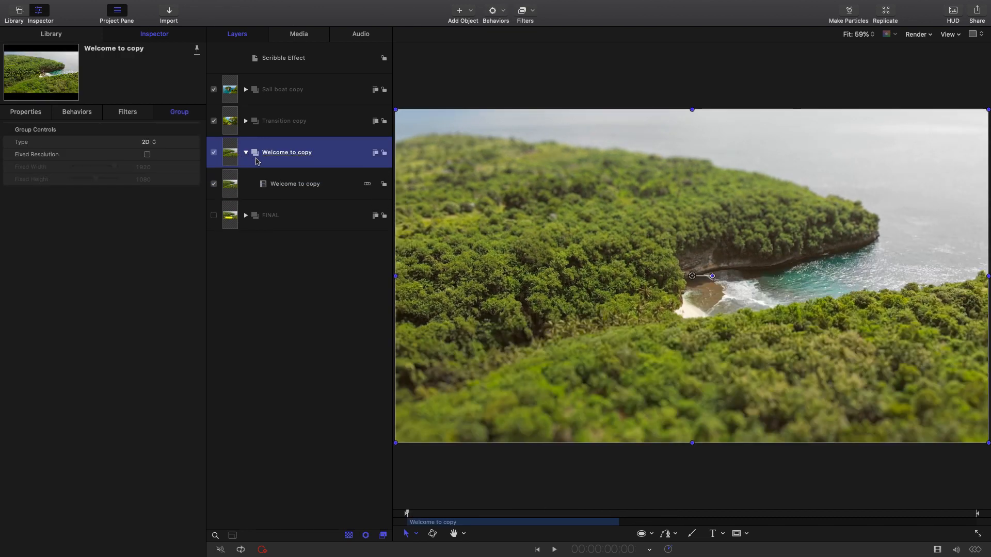
click(349, 159)
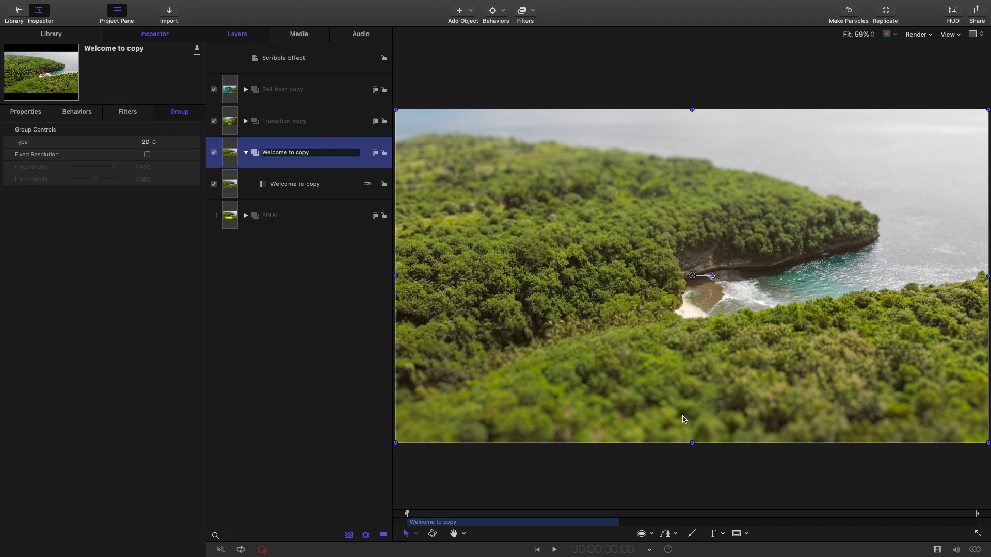
click(713, 534)
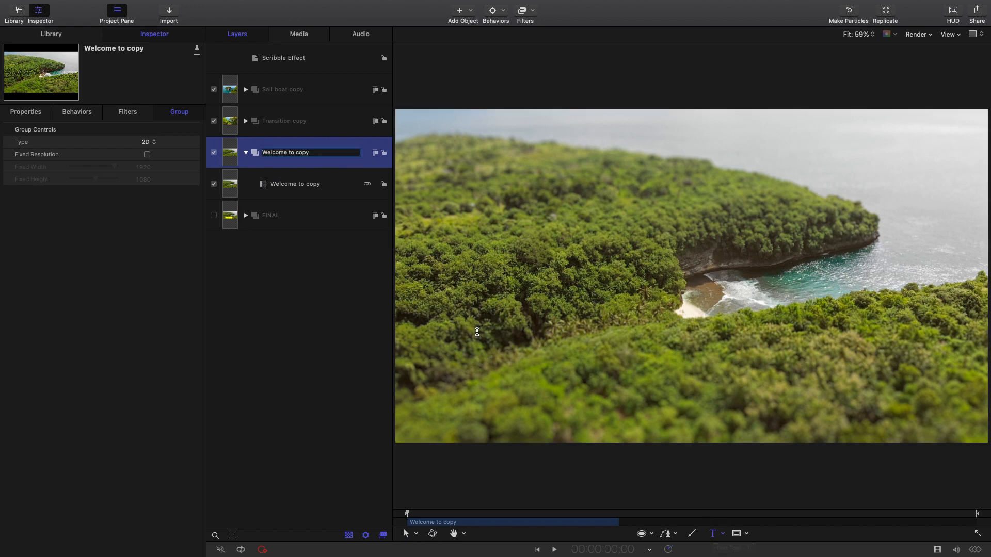
click(477, 331)
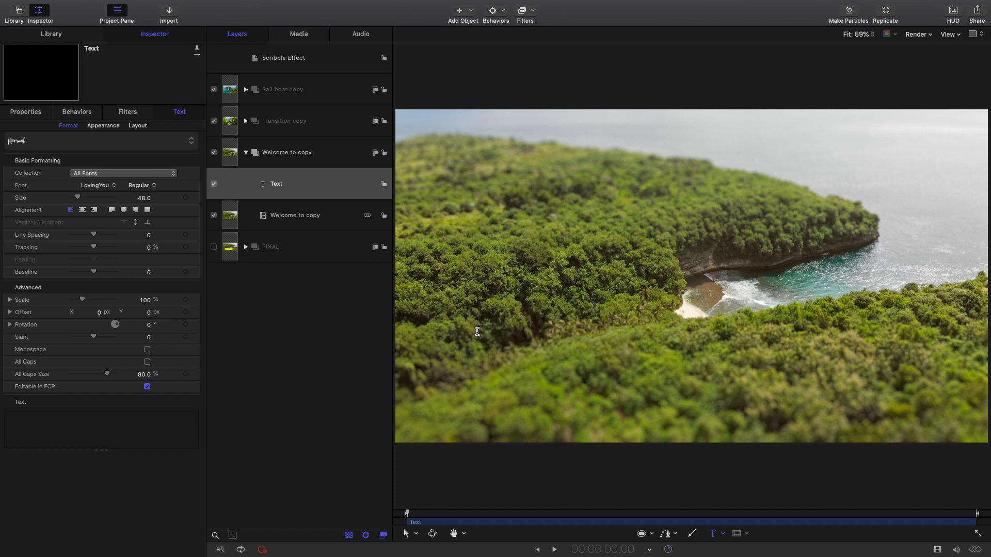
text(Welcome to,)
Step: Set the font size of the "Welcome to," text to 185
double_click(494, 328)
triple_click(494, 328)
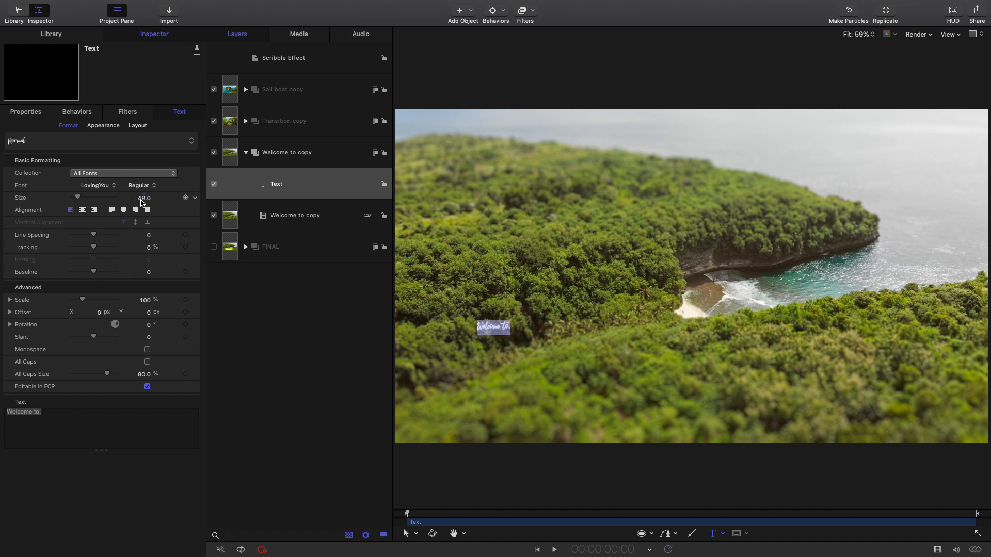
drag(144, 201, 214, 202)
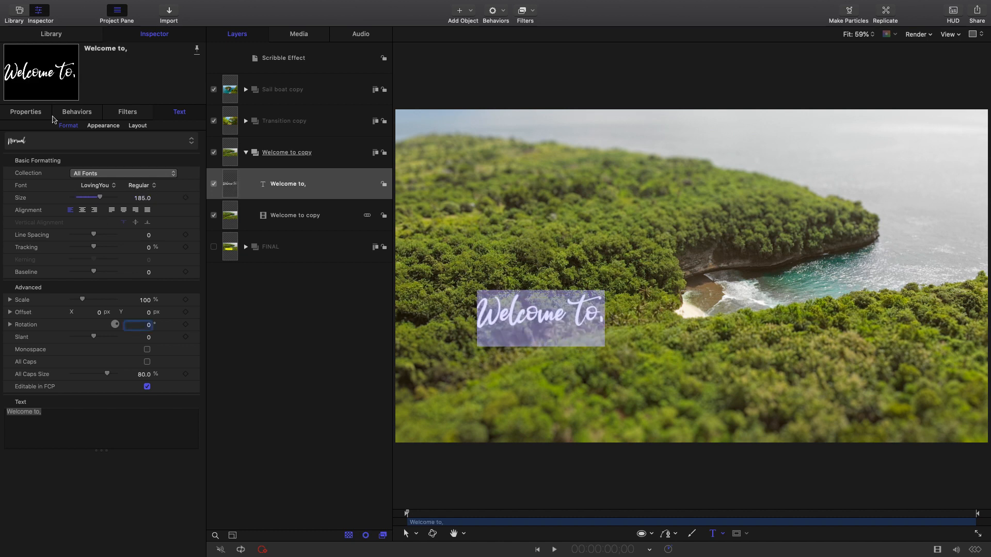
Step: Rotate the "Welcome to," text 15° and move it down and left to about X -757 px, Y -255 px
click(27, 112)
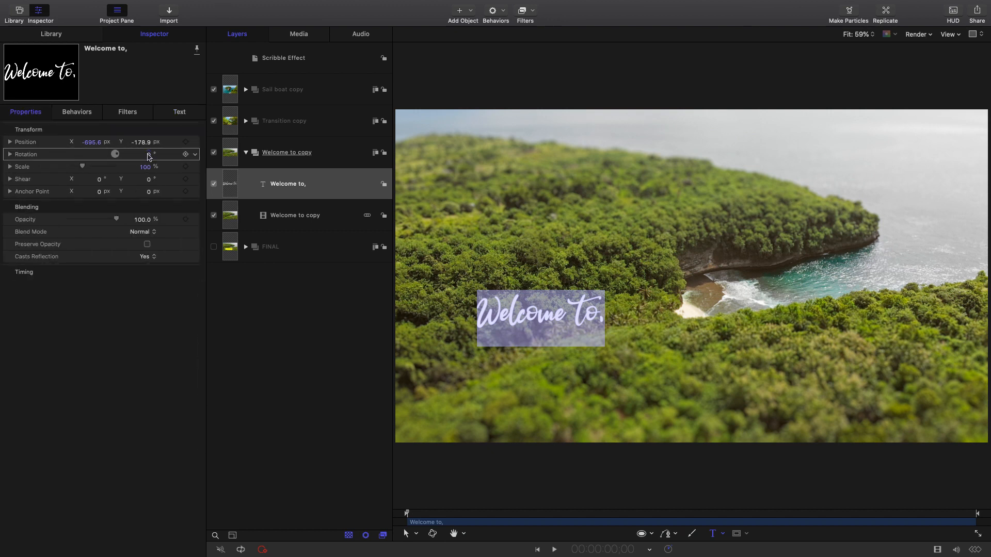
drag(148, 156, 149, 153)
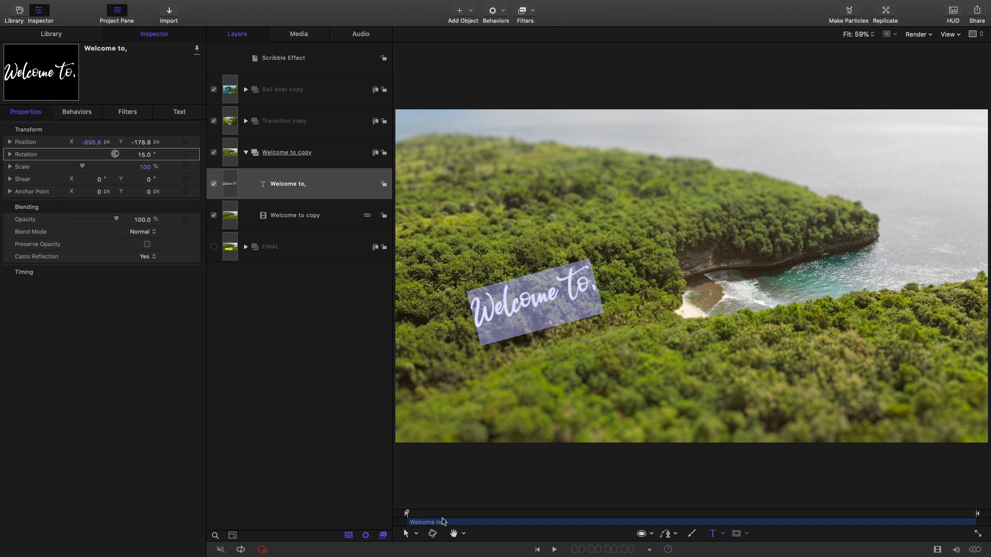
click(416, 534)
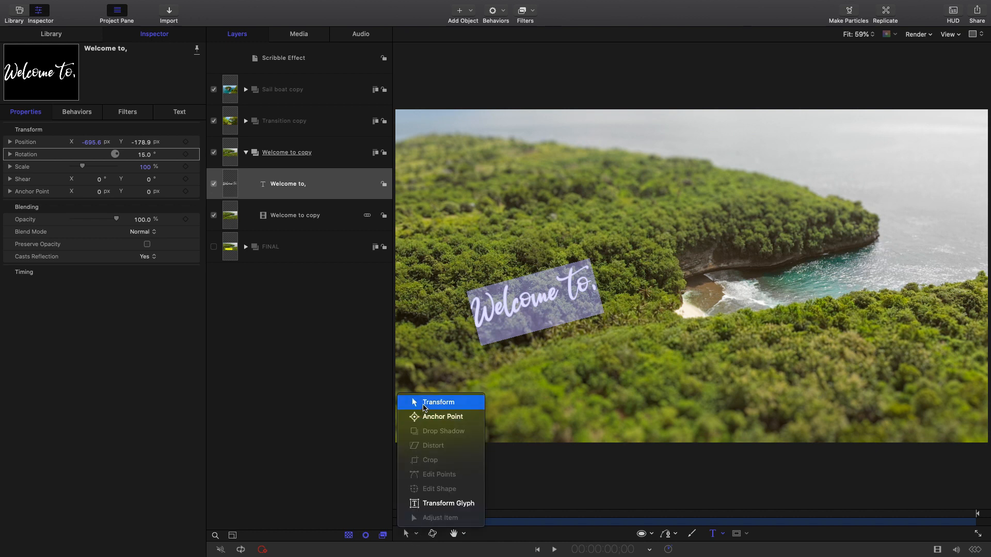
click(424, 407)
drag(512, 306, 494, 330)
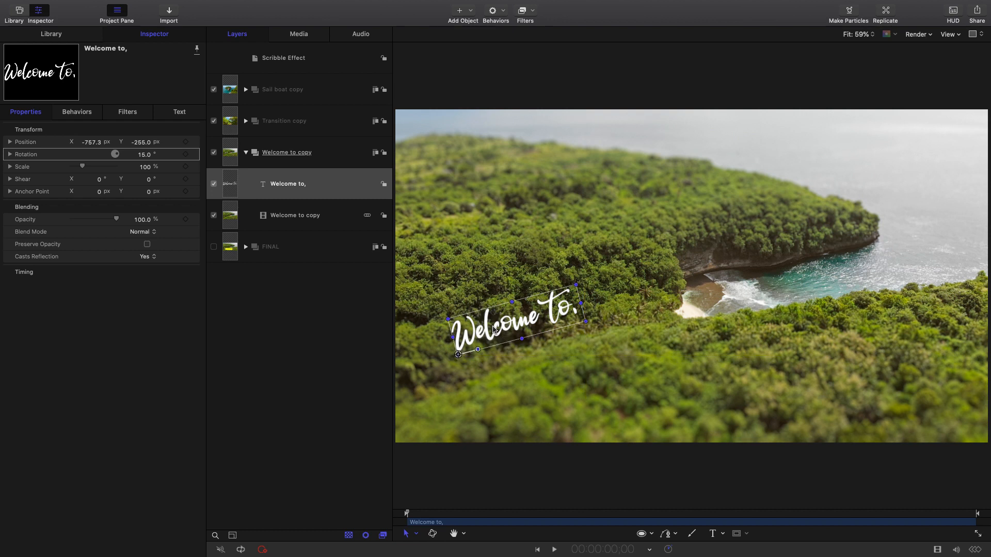
Step: Add a second text object reading "PARADISE" below the "Welcome to," text
click(344, 197)
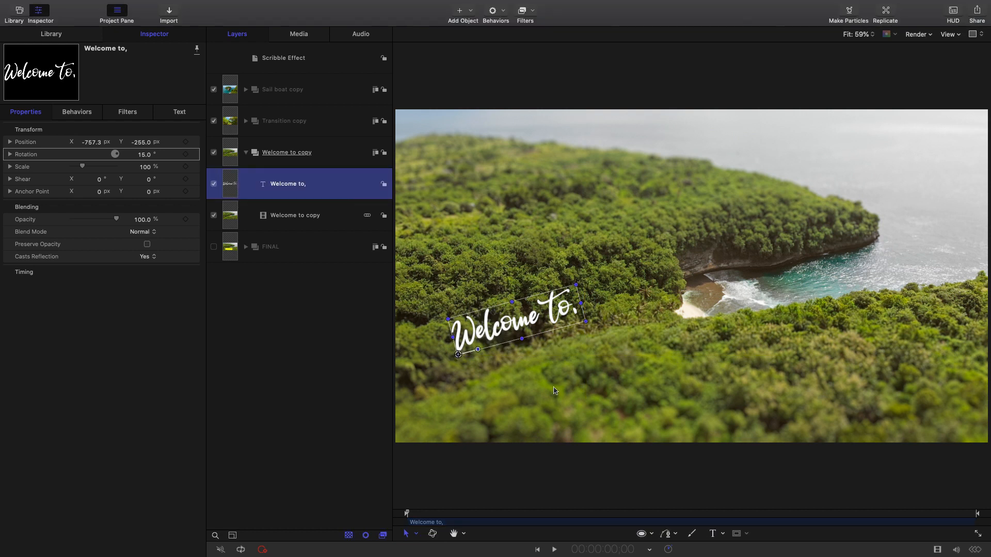
click(713, 534)
click(520, 367)
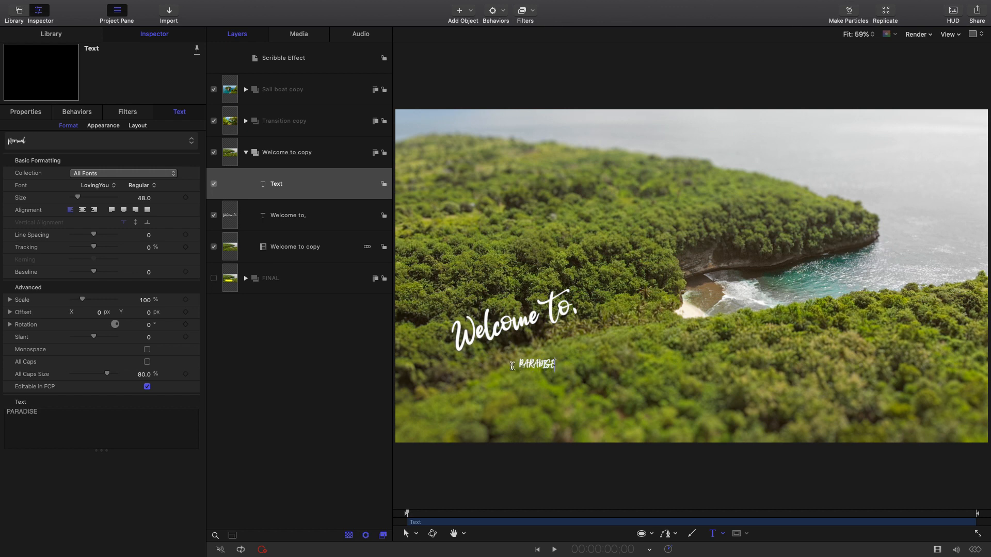
Step: Change the PARADISE text to the Loopiejuice font at size 240
double_click(531, 365)
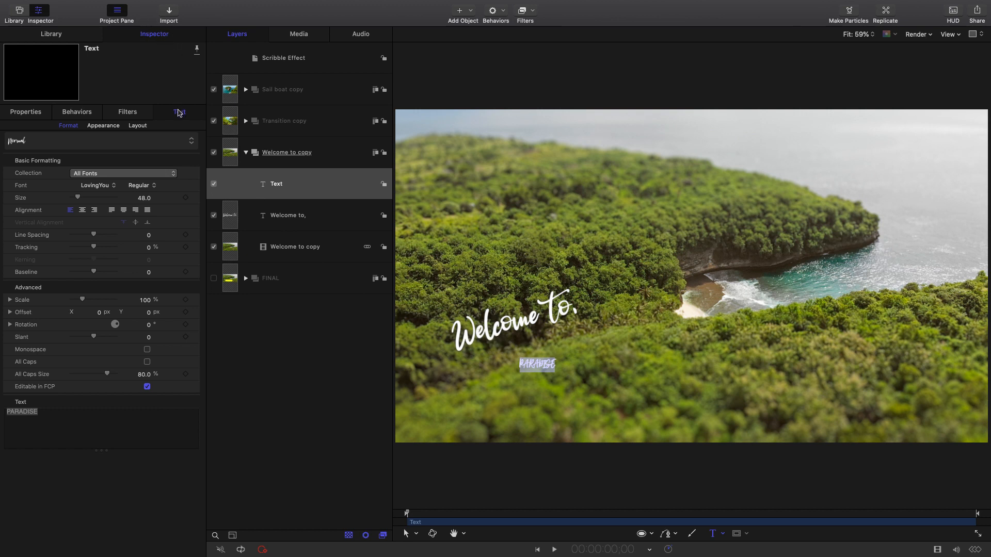
click(98, 186)
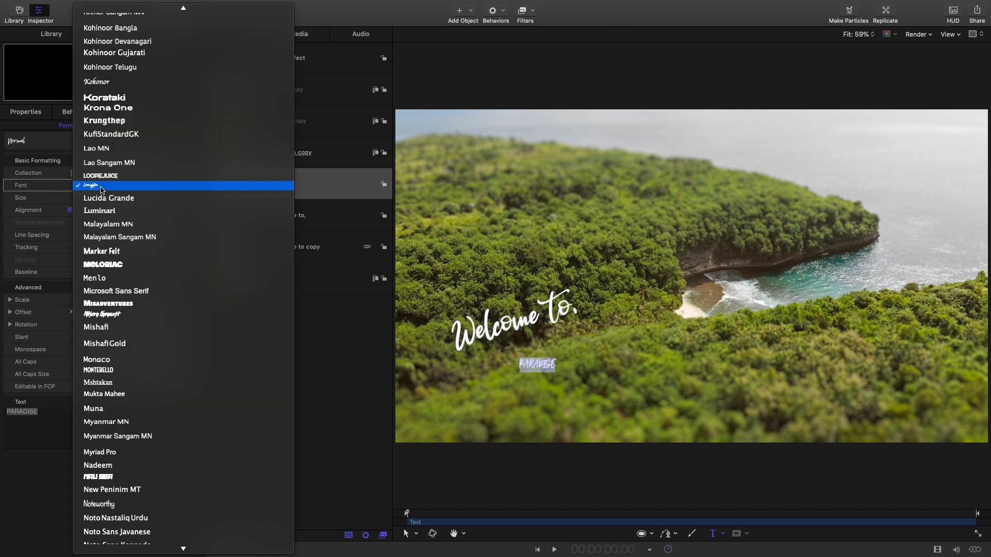
scroll(135, 297, up, 5)
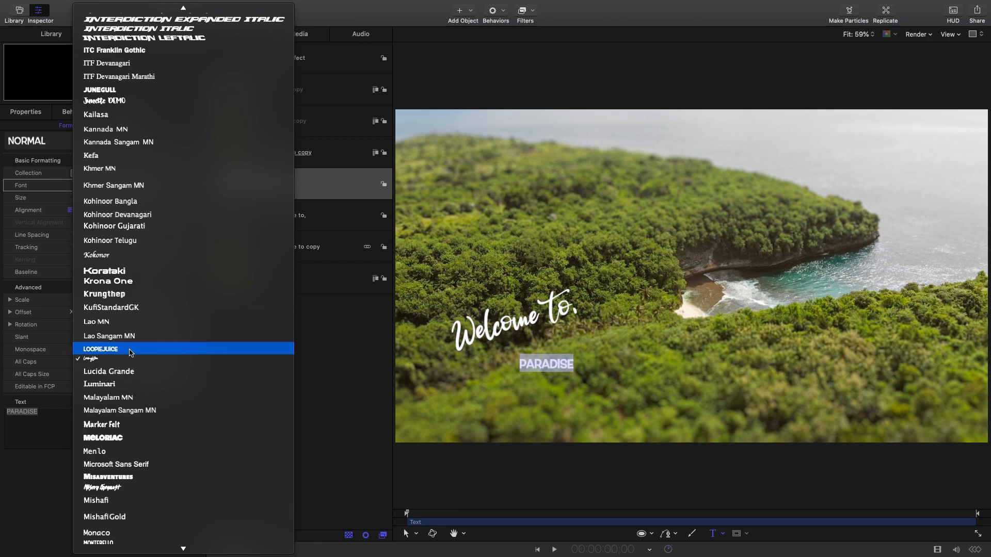
click(129, 349)
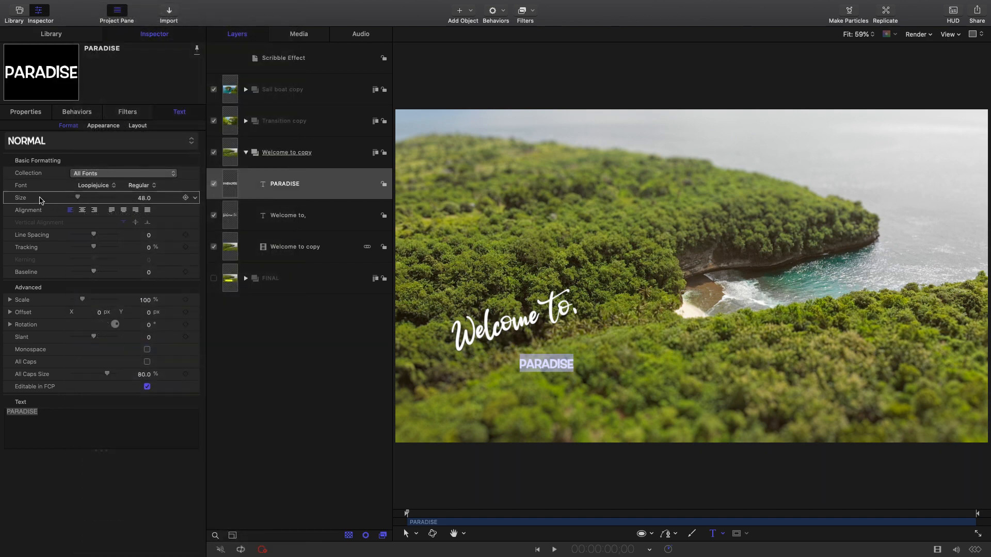
drag(143, 200, 194, 201)
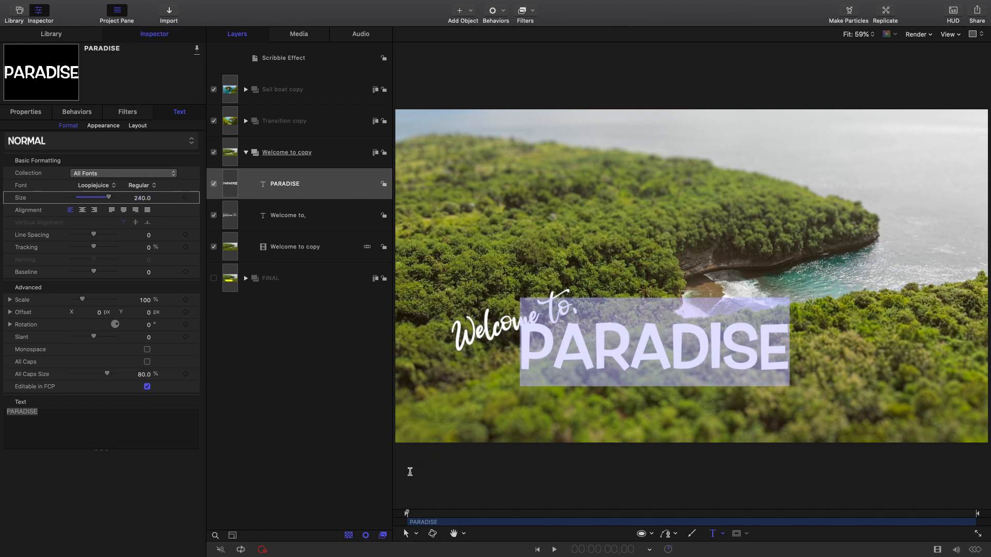
Step: Reposition the PARADISE text down and left so it sits just beneath "Welcome to,"
click(410, 471)
click(416, 534)
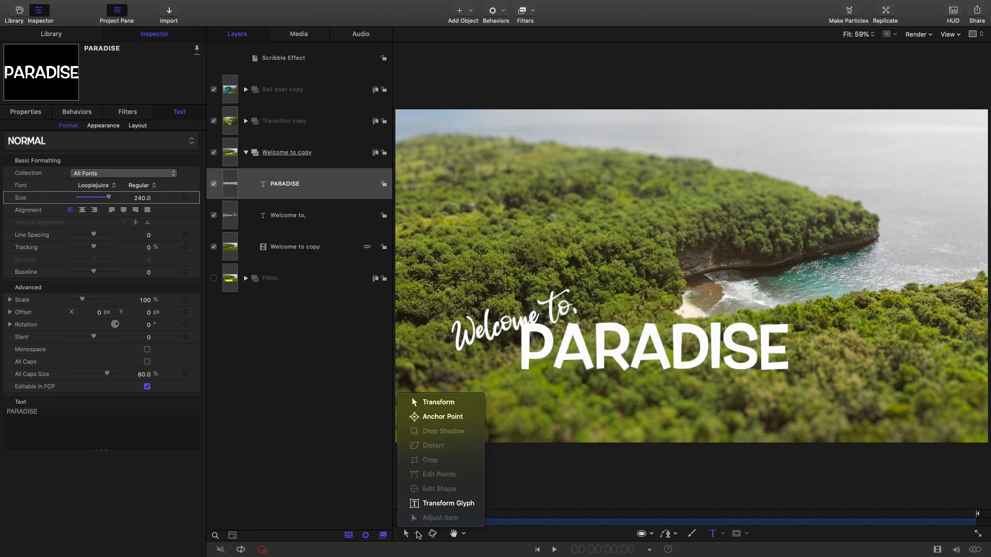
click(437, 402)
drag(580, 340, 560, 362)
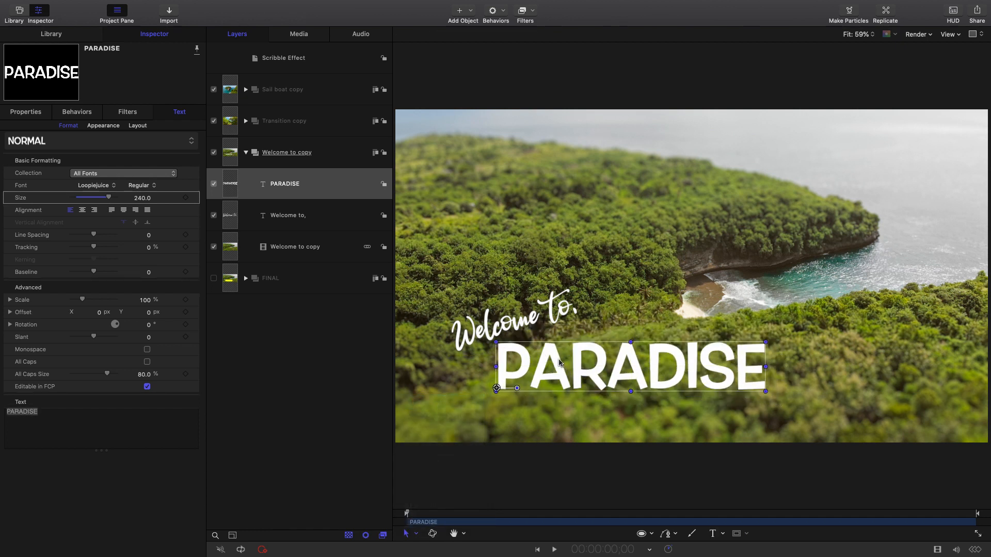
Step: Set up the Paint Stroke tool above the PARADISE layer with a 32-pixel width, keeping the brush color white
click(345, 188)
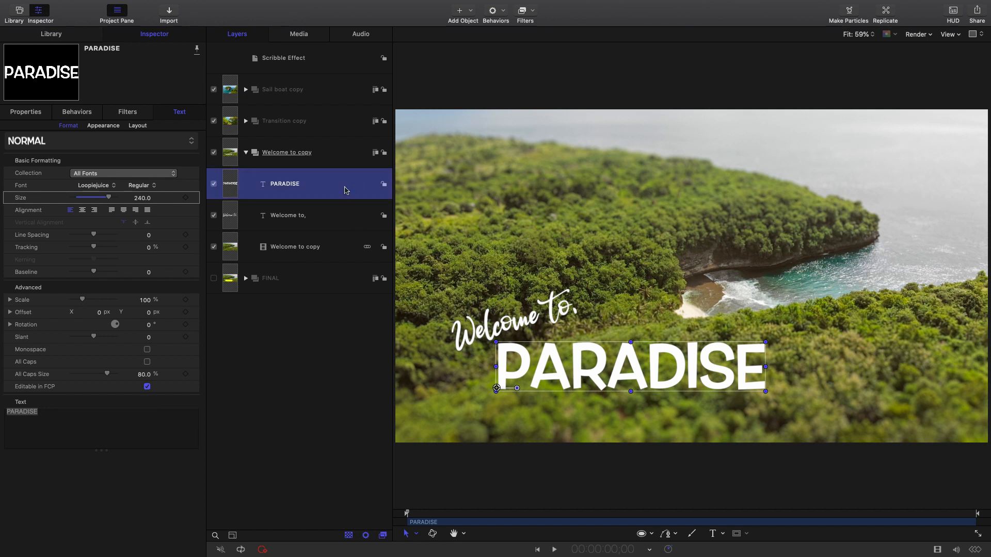
click(693, 535)
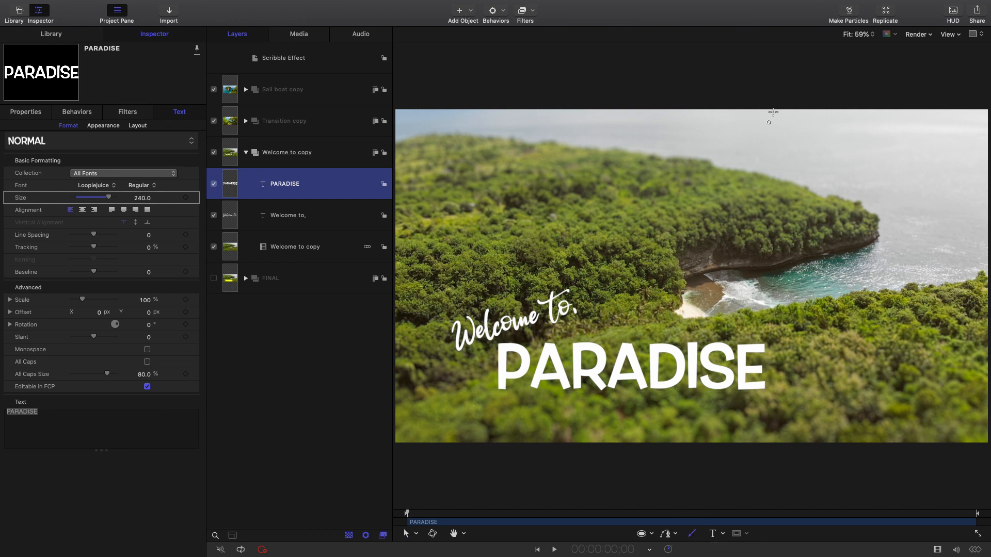
click(952, 16)
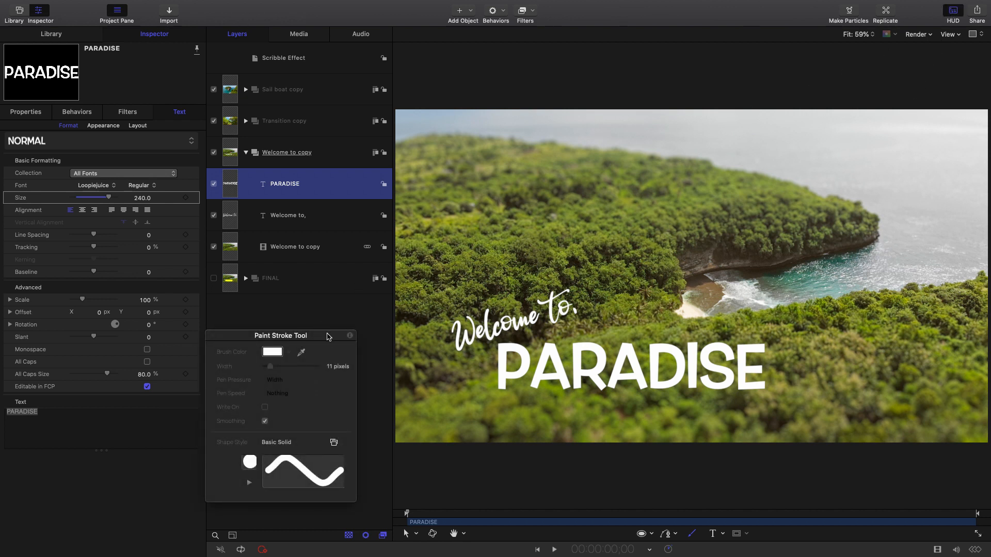
drag(327, 334, 346, 315)
drag(288, 350, 297, 350)
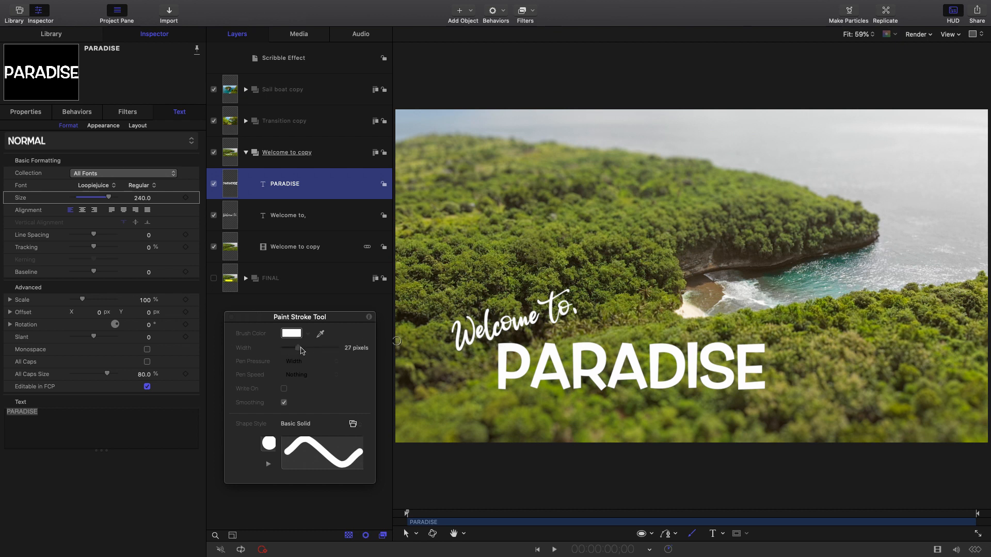
click(303, 351)
drag(302, 351, 304, 350)
click(291, 333)
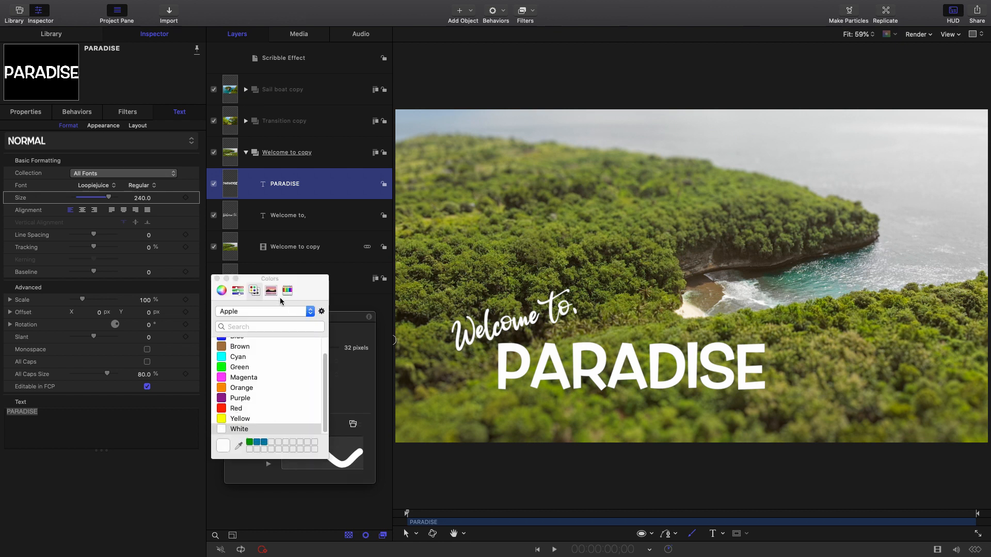
click(217, 280)
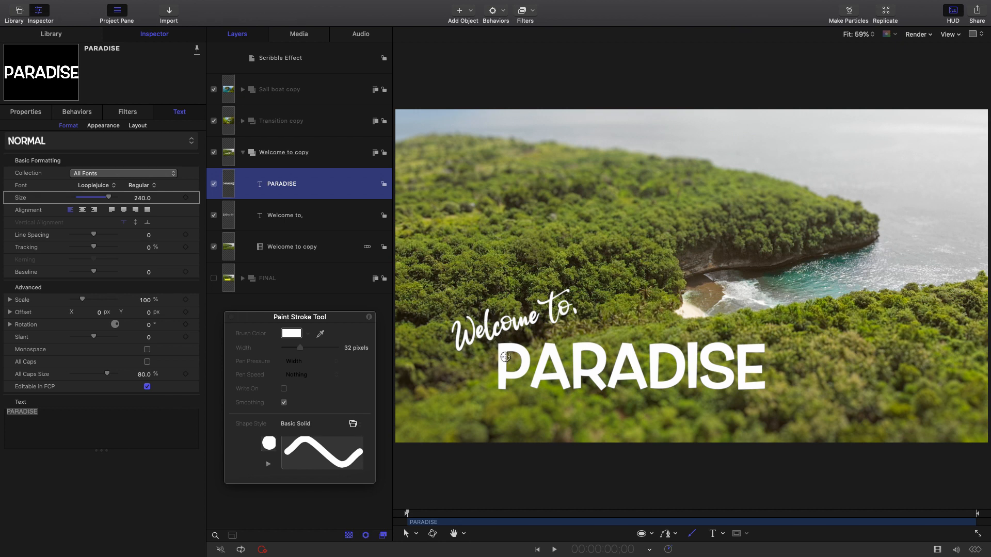
Step: Trace every letter of PARADISE with separate white paint strokes, following each letter's stems, bowls and bars
drag(502, 347, 500, 386)
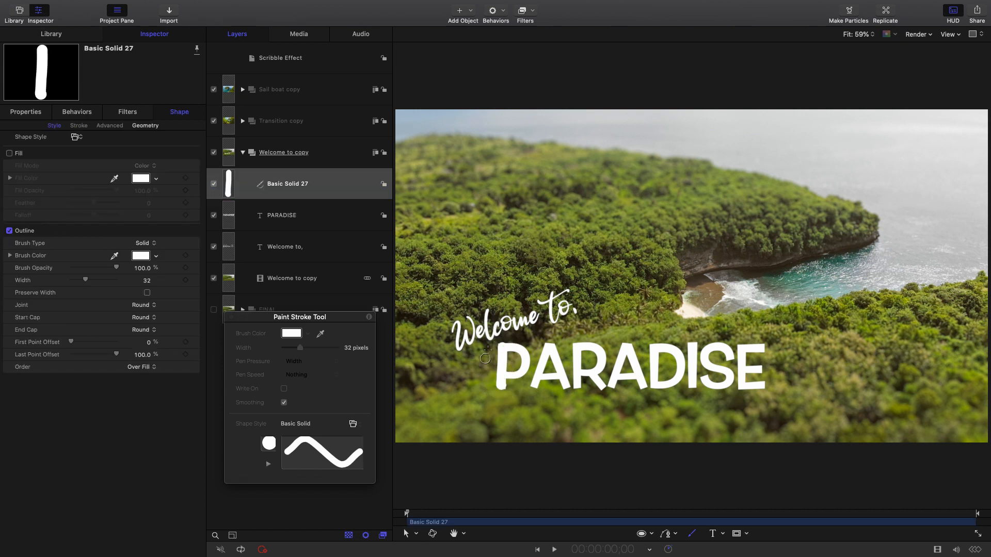
mouse_move(504, 349)
mouse_down()
mouse_move(529, 355)
mouse_move(526, 370)
mouse_move(498, 376)
mouse_move(537, 383)
mouse_move(550, 350)
mouse_move(563, 384)
mouse_move(559, 373)
mouse_move(578, 385)
mouse_up()
mouse_move(581, 348)
mouse_down()
mouse_move(577, 384)
mouse_move(601, 355)
mouse_move(583, 371)
mouse_up()
drag(591, 373, 603, 387)
drag(613, 386, 626, 349)
mouse_move(627, 348)
mouse_down()
mouse_move(640, 385)
mouse_move(636, 374)
mouse_up()
drag(658, 350, 657, 385)
mouse_move(656, 347)
mouse_down()
mouse_move(680, 374)
mouse_move(659, 386)
mouse_up()
drag(692, 350, 692, 386)
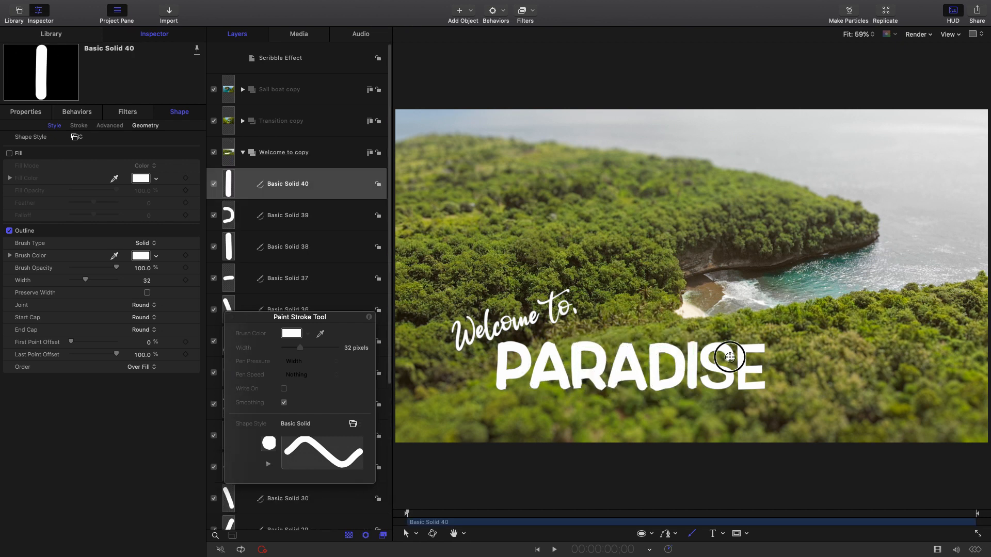
mouse_move(730, 353)
mouse_down()
mouse_move(705, 350)
mouse_move(705, 377)
mouse_up()
mouse_move(761, 351)
mouse_down()
mouse_move(744, 352)
mouse_move(751, 369)
mouse_move(729, 387)
mouse_up()
drag(742, 350, 742, 392)
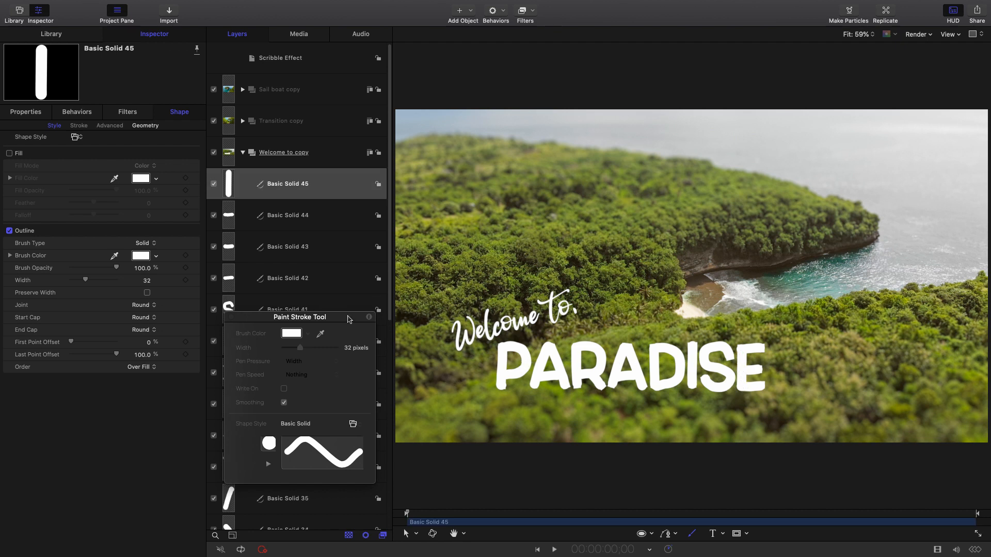
Step: Move the floating tool settings off the layer list and hide the original PARADISE text layer beneath the strokes
mouse_move(348, 319)
mouse_down()
mouse_move(146, 333)
mouse_move(134, 321)
mouse_up()
scroll(277, 288, down, 5)
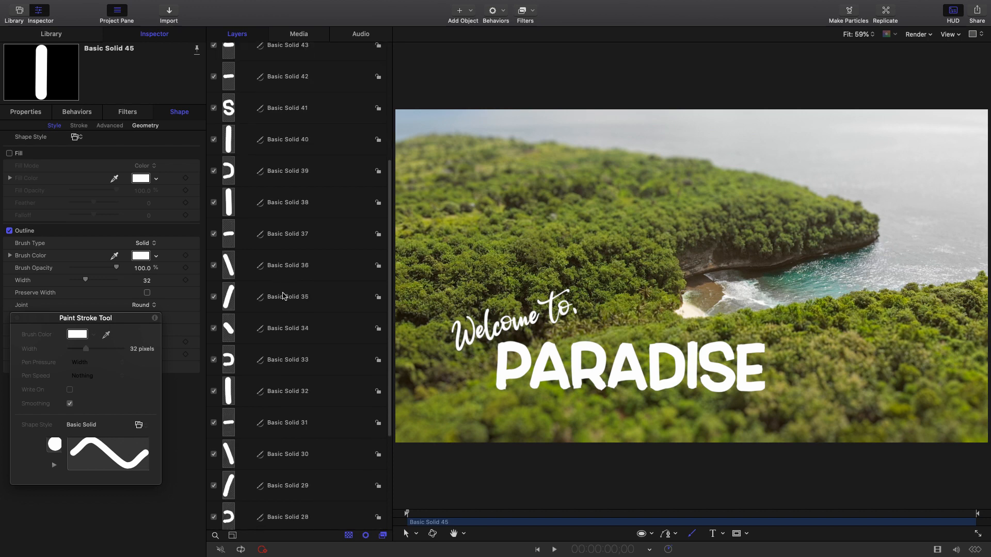
scroll(284, 289, up, 4)
scroll(289, 276, down, 1)
click(310, 271)
scroll(321, 270, down, 4)
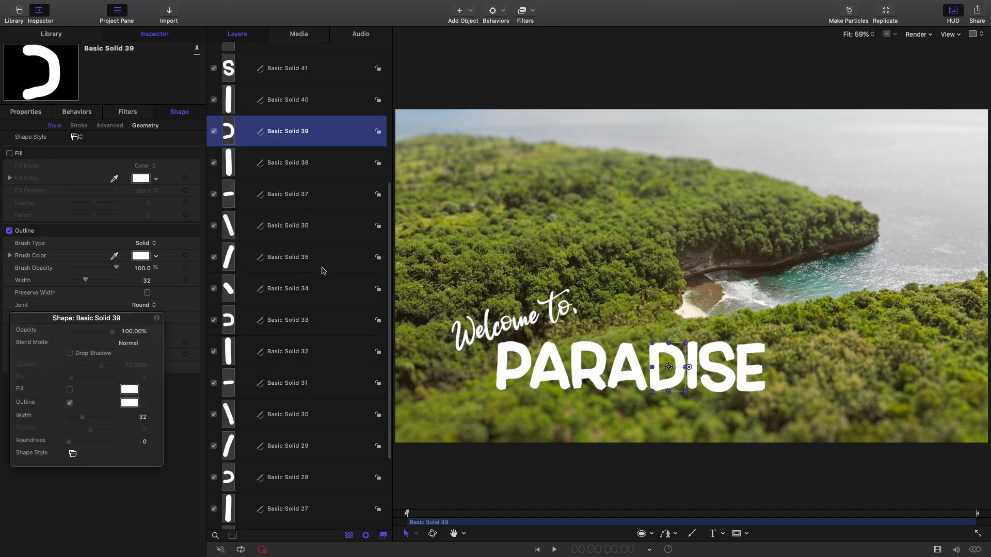
scroll(322, 270, down, 4)
click(327, 418)
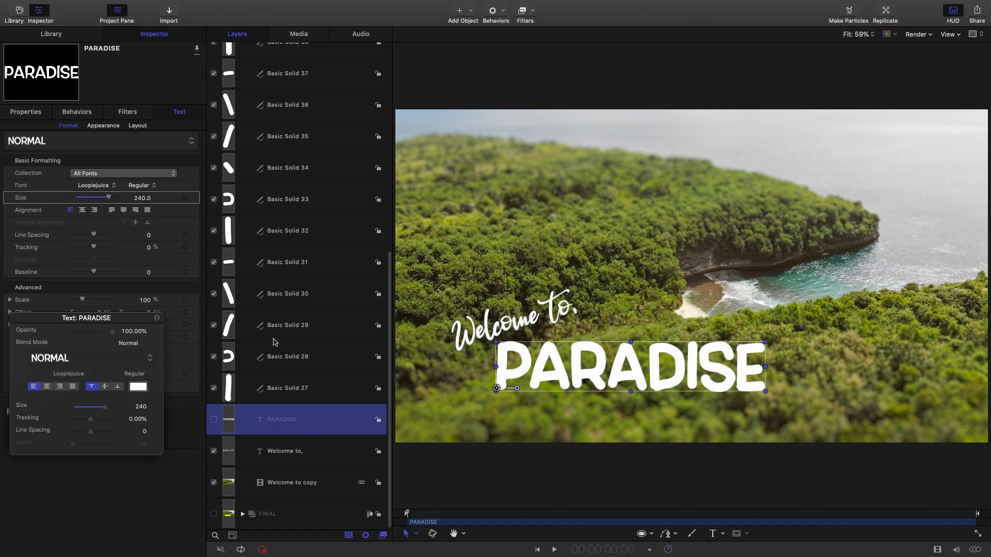
Step: Browse the library's Shape behaviors and select Randomize Shape, moving the floating text settings off the library list
scroll(288, 350, up, 10)
scroll(288, 350, up, 1)
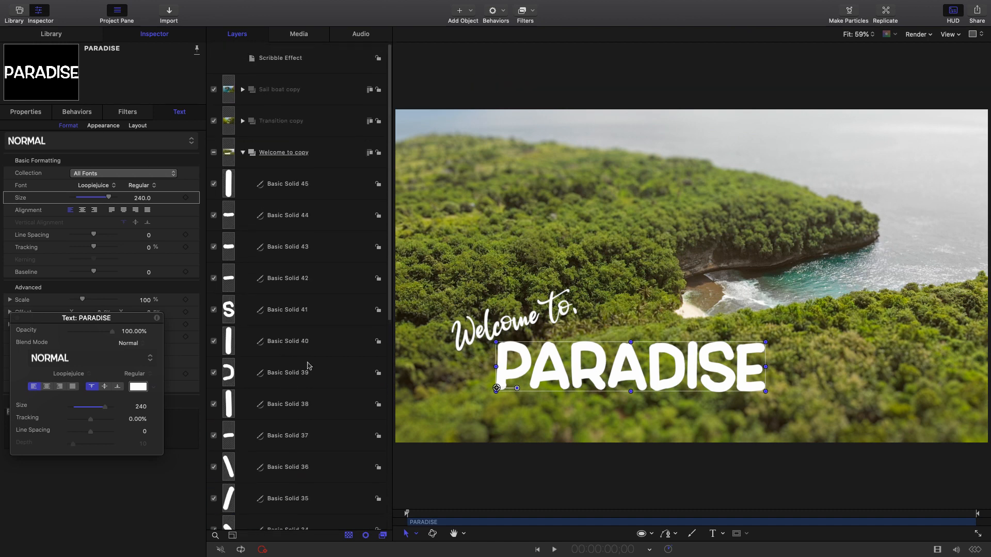
drag(421, 515, 380, 522)
click(51, 34)
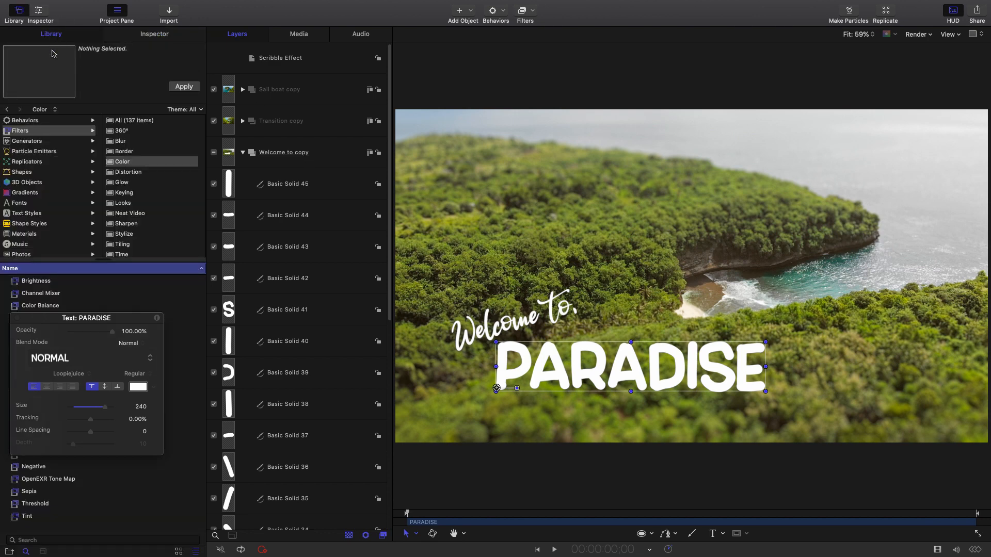
click(20, 120)
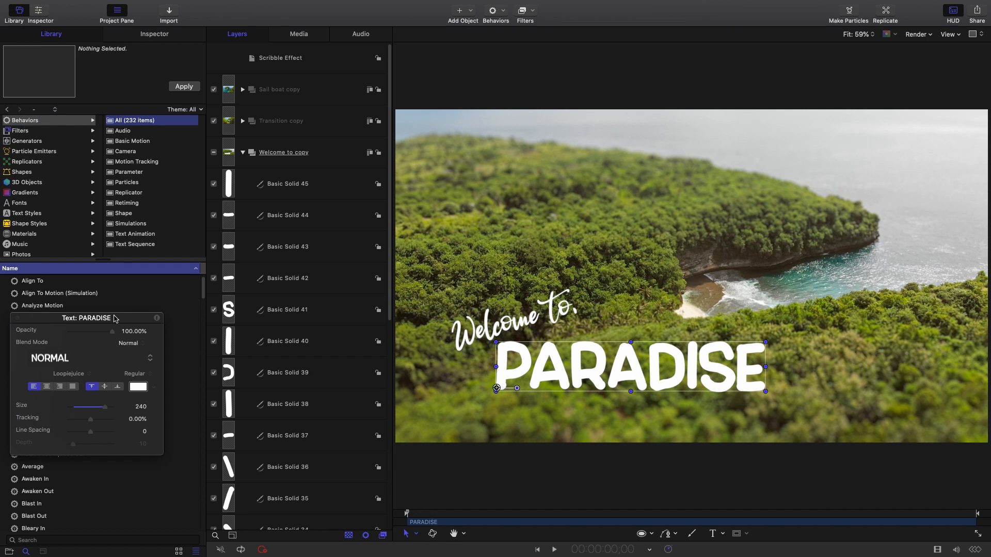
drag(114, 318, 357, 339)
click(124, 142)
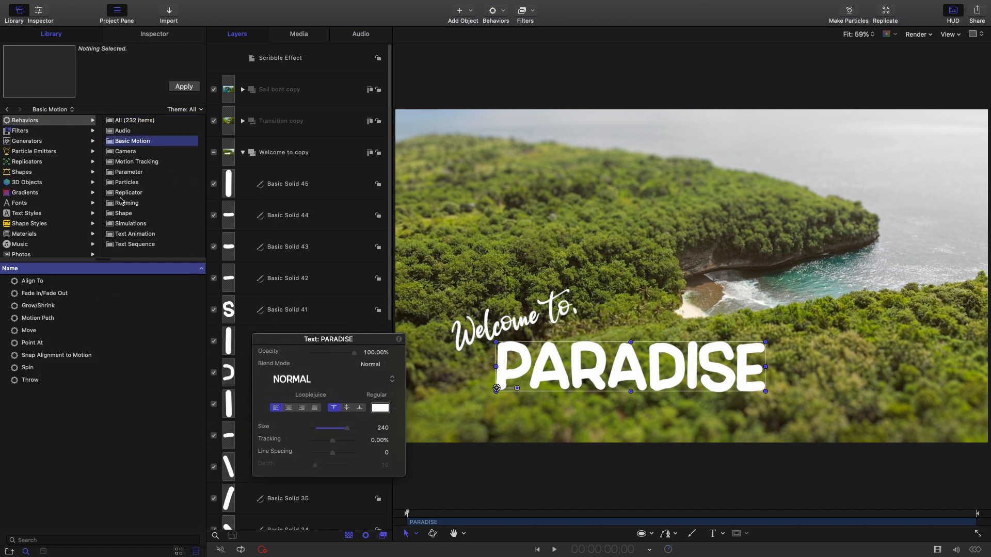
click(122, 213)
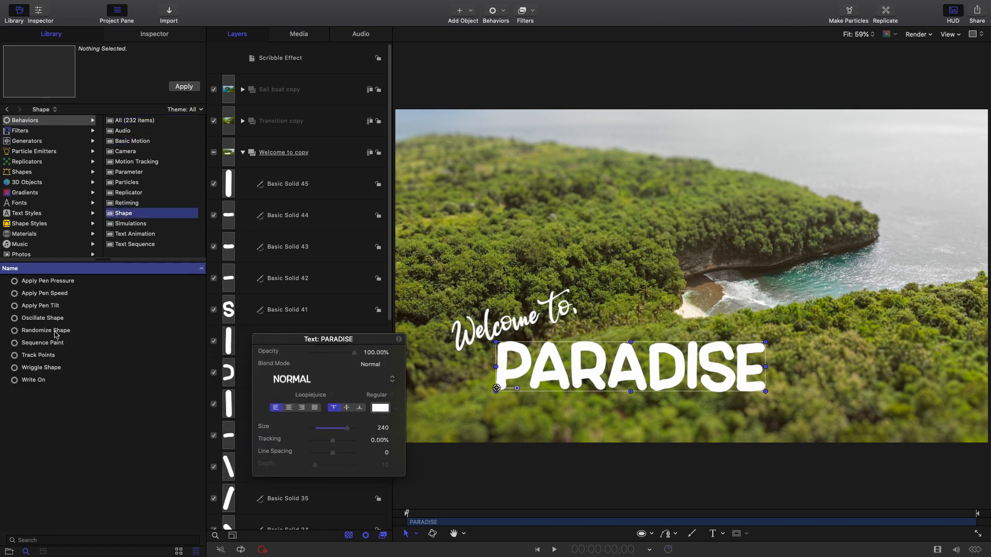
click(55, 331)
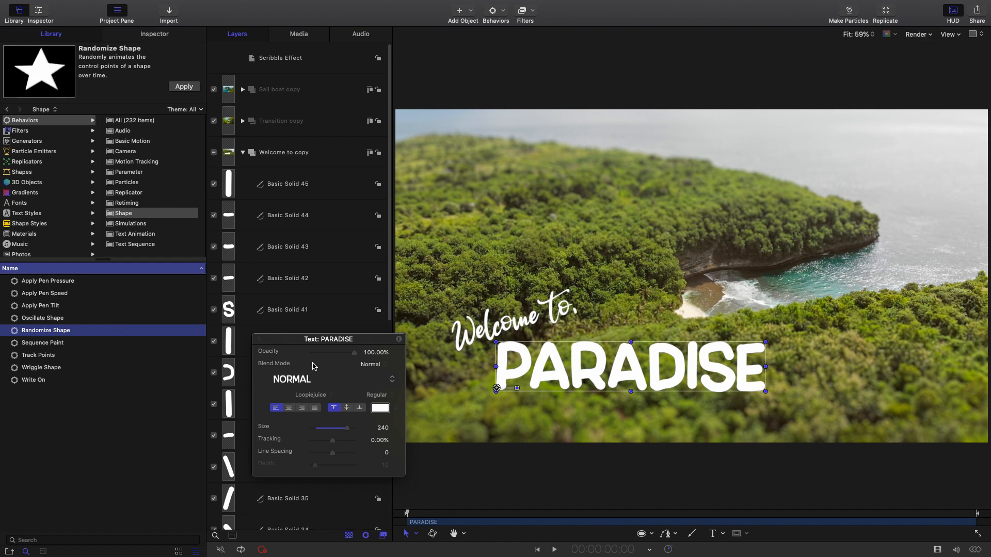
Step: Apply the Randomize Shape behavior to Basic Solid 27, the stem stroke of the letter P, and preview it
drag(373, 339, 164, 85)
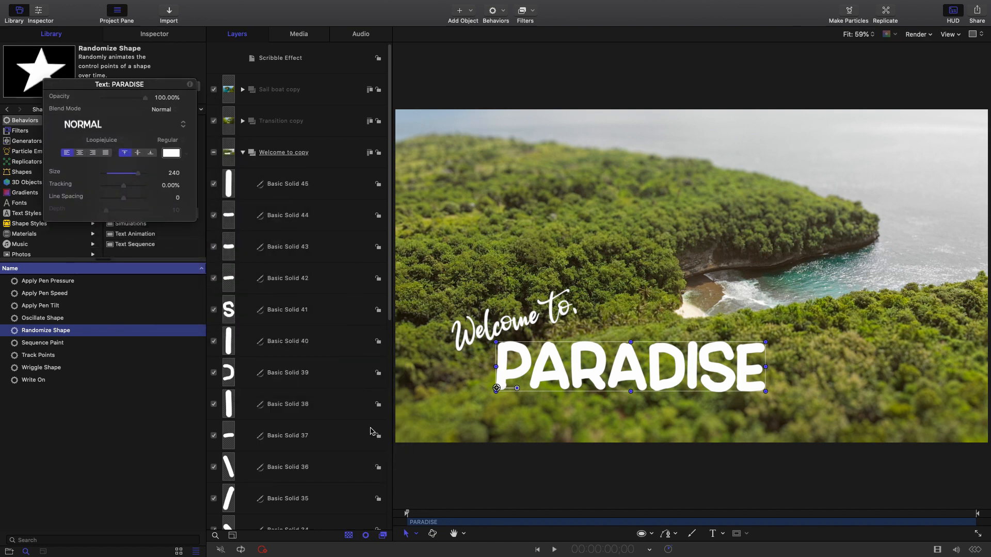
scroll(313, 365, down, 10)
scroll(313, 365, down, 2)
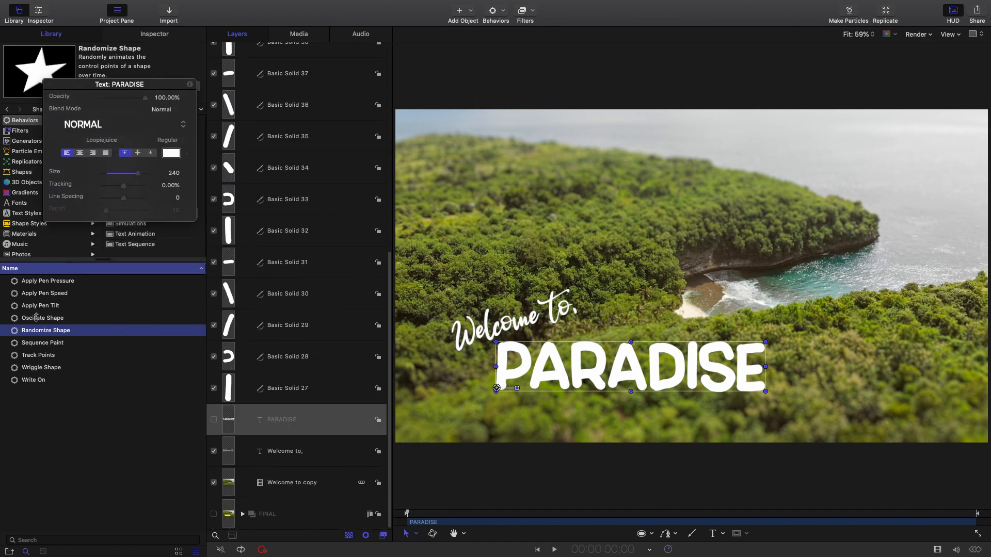
drag(34, 333, 308, 386)
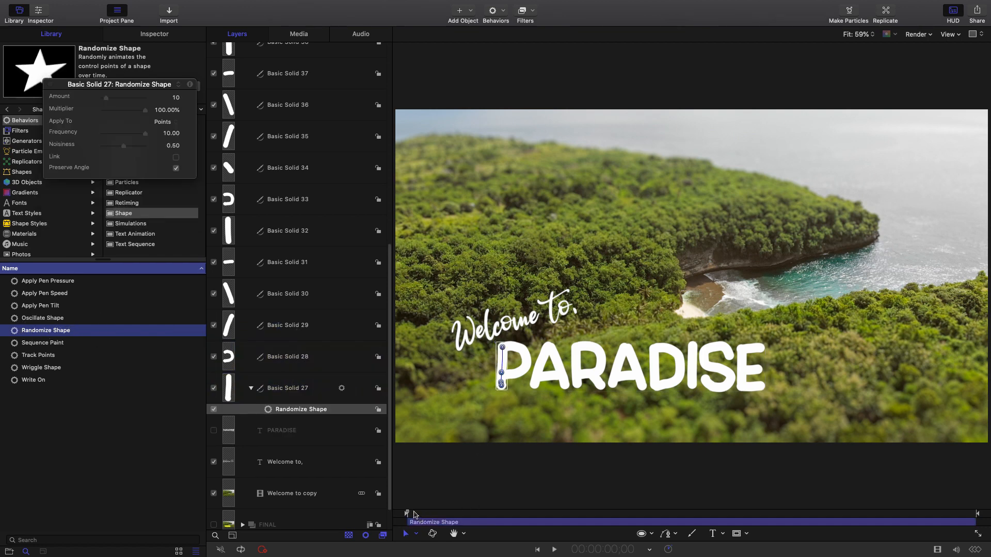
mouse_move(413, 515)
mouse_down()
mouse_move(524, 511)
mouse_move(406, 503)
mouse_up()
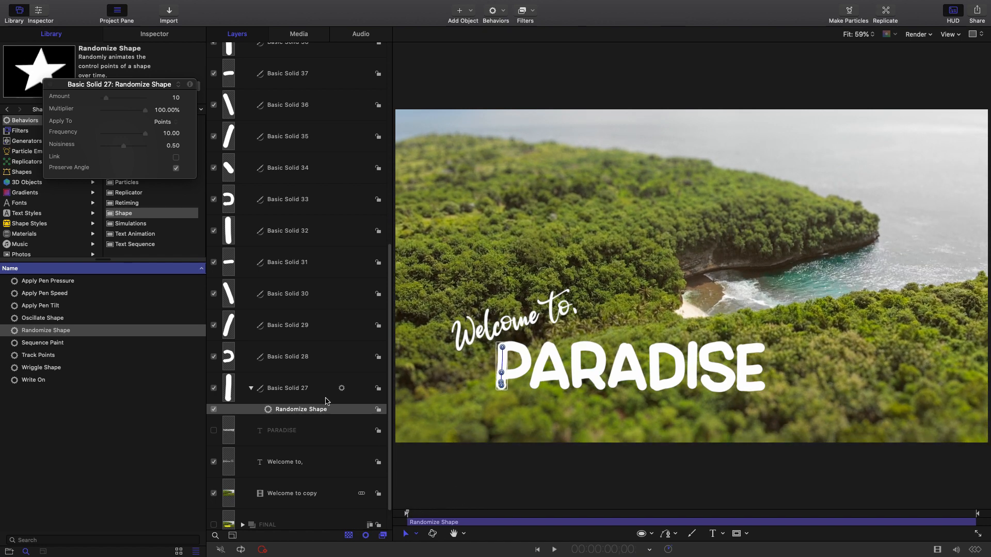
Step: Set the Randomize Shape amount on Basic Solid 27 to 5 and generate a new random seed
click(341, 413)
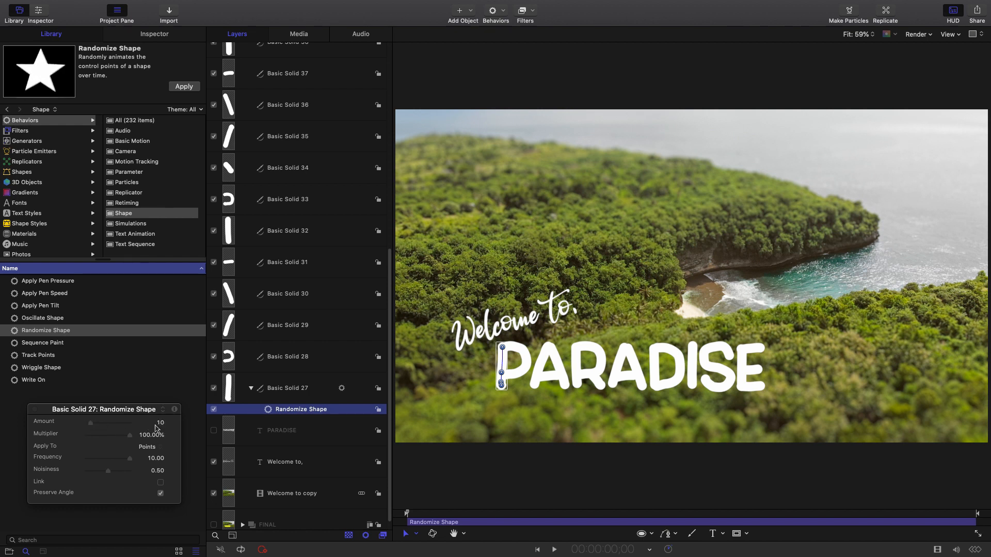
drag(80, 426, 91, 426)
click(156, 35)
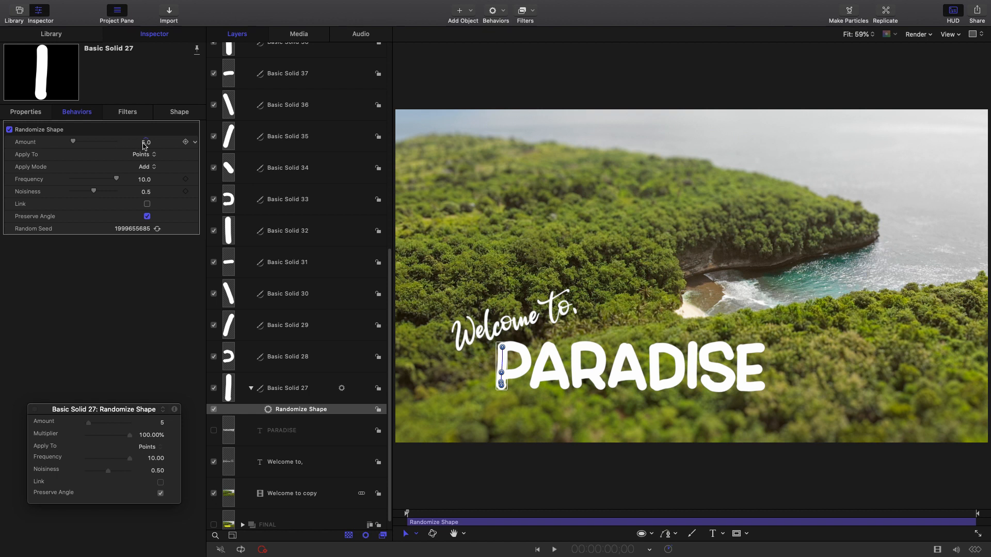
click(157, 228)
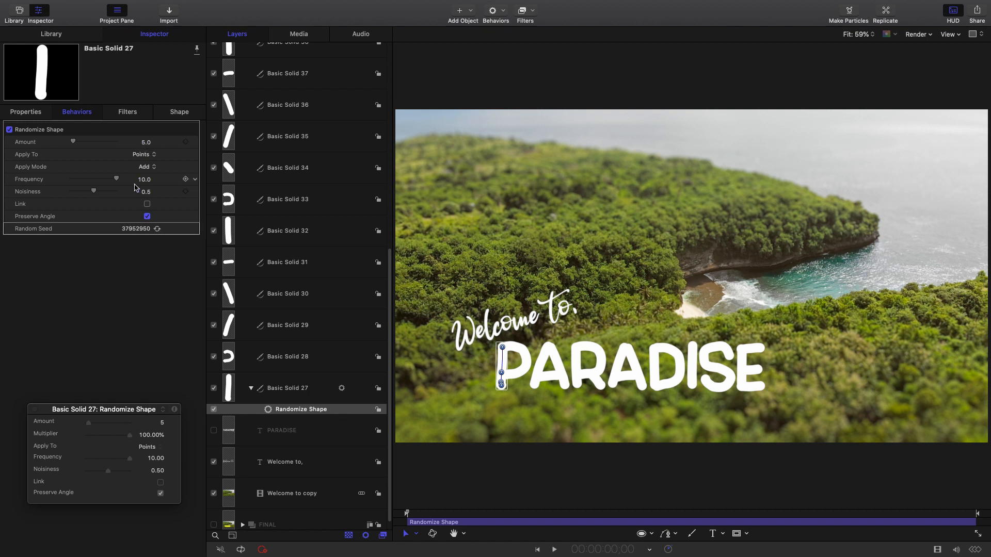
Step: Duplicate the adjusted Randomize Shape behavior and move the copies onto strokes Basic Solid 28 and Basic Solid 29
right_click(338, 410)
click(358, 403)
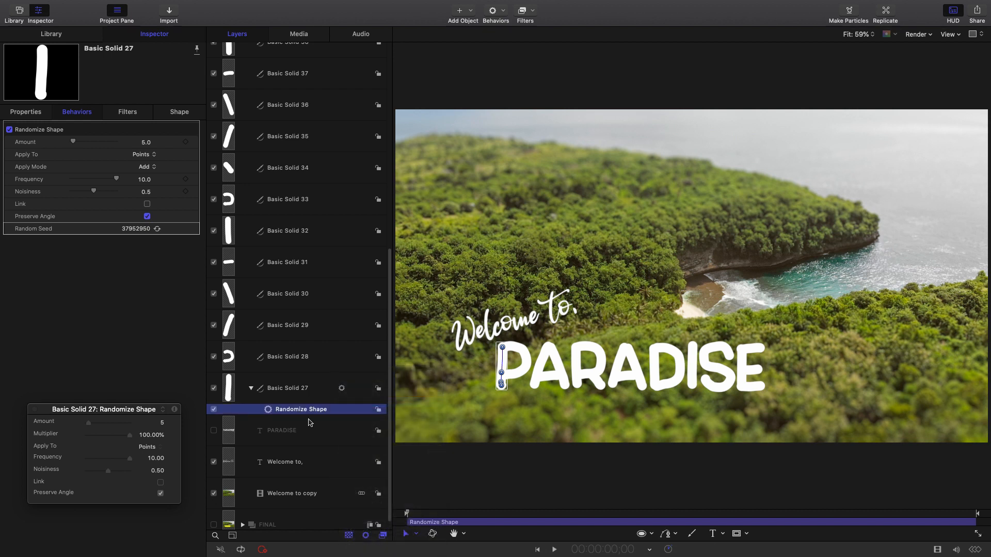
drag(329, 410, 315, 358)
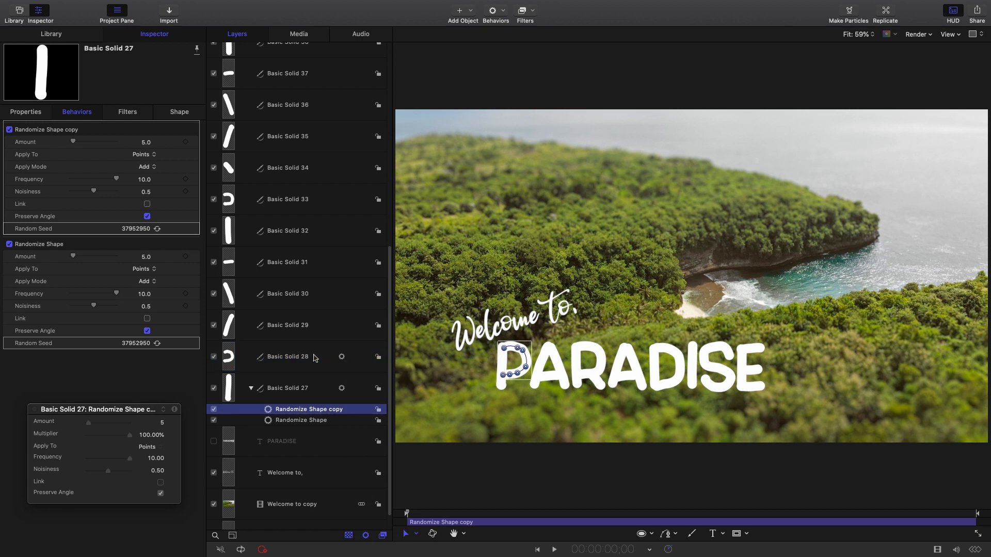
right_click(311, 377)
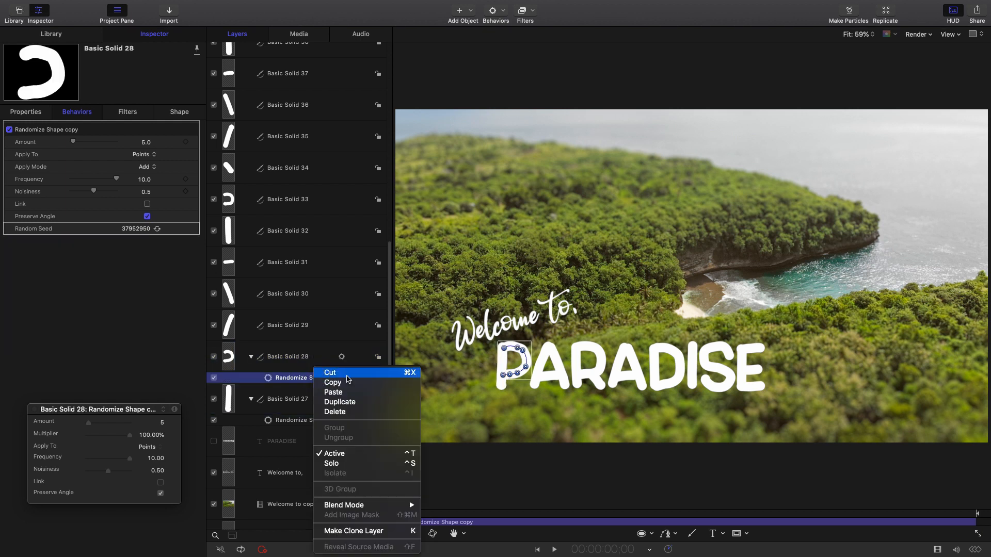
click(351, 406)
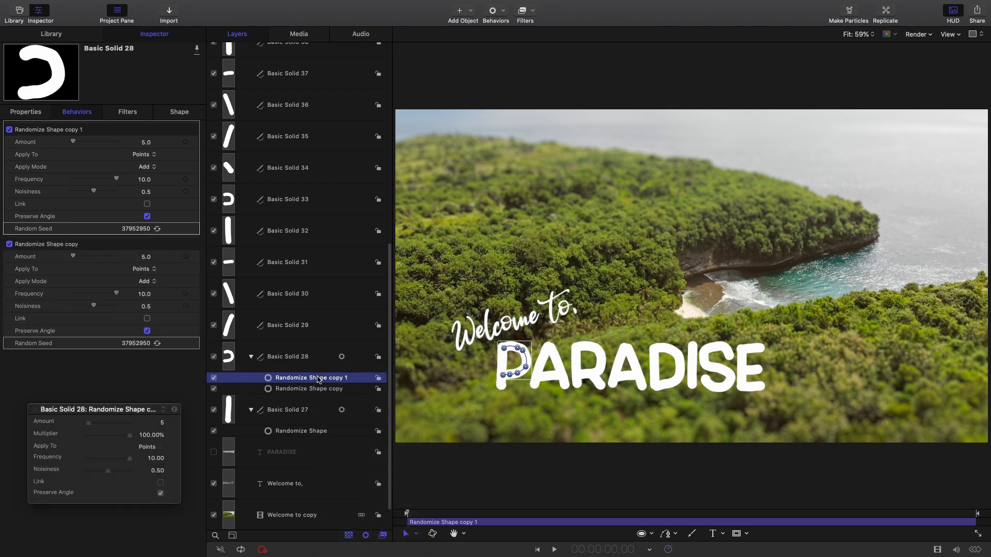
drag(318, 380, 320, 326)
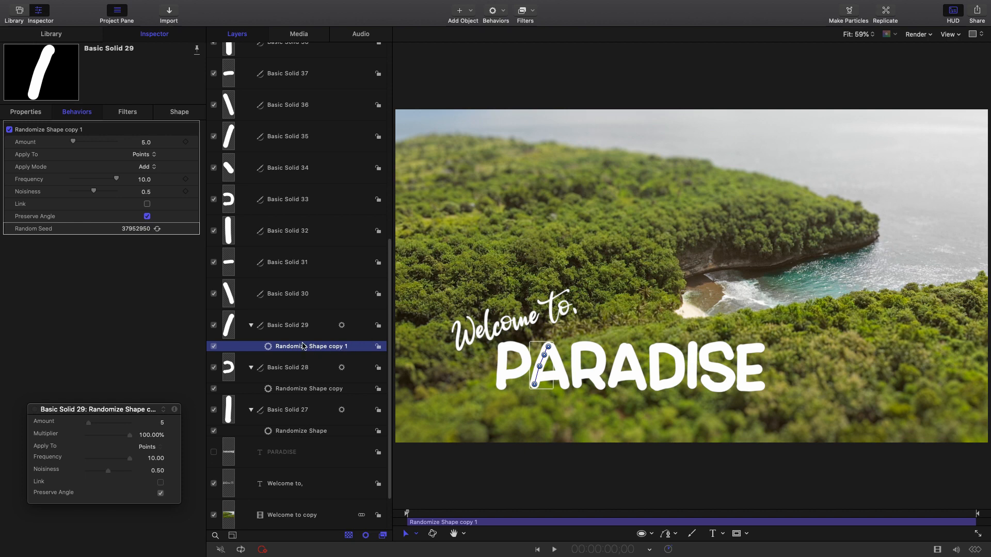
Step: Display the library's Favorites and rename the behavior copy on Basic Solid 29 as AAA Randomize Shape
click(61, 38)
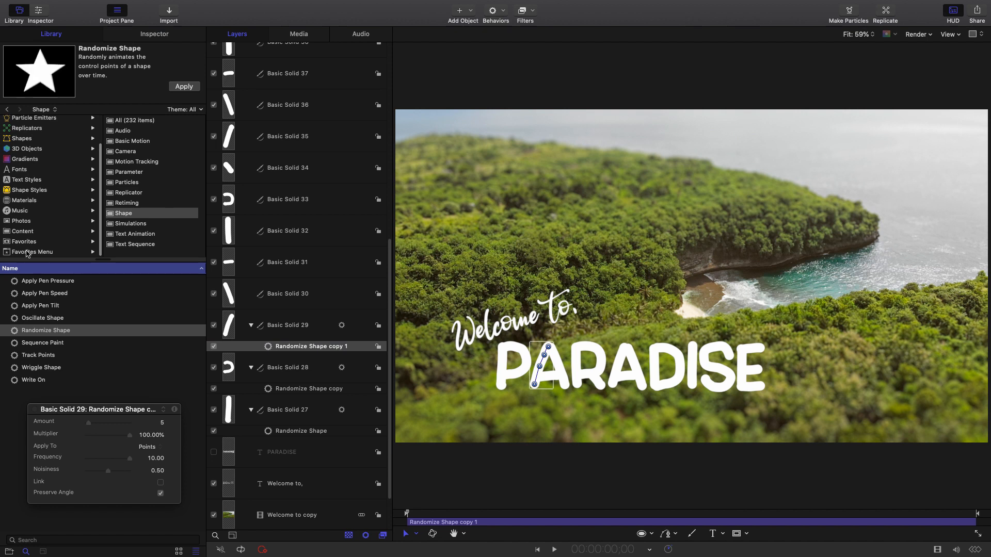
click(23, 242)
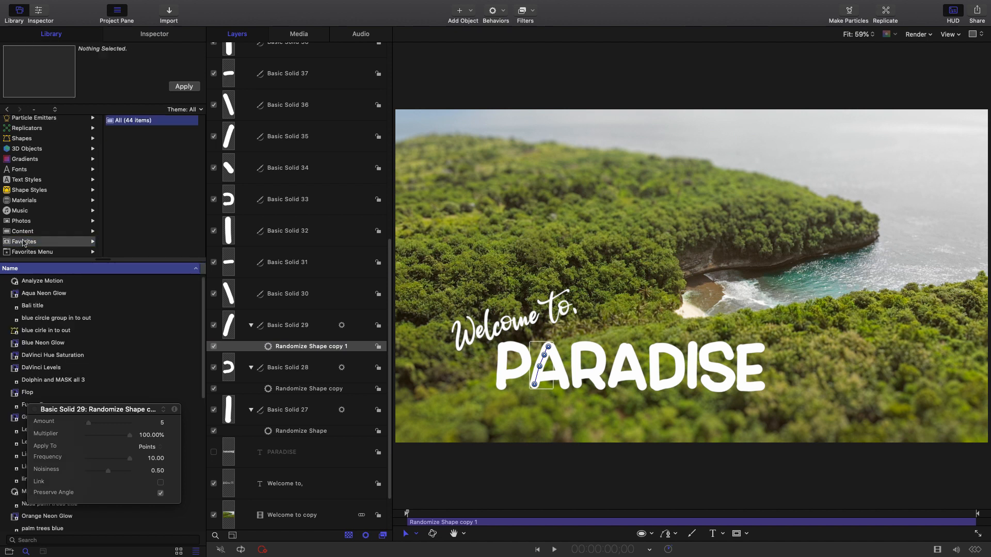
click(317, 347)
click(314, 348)
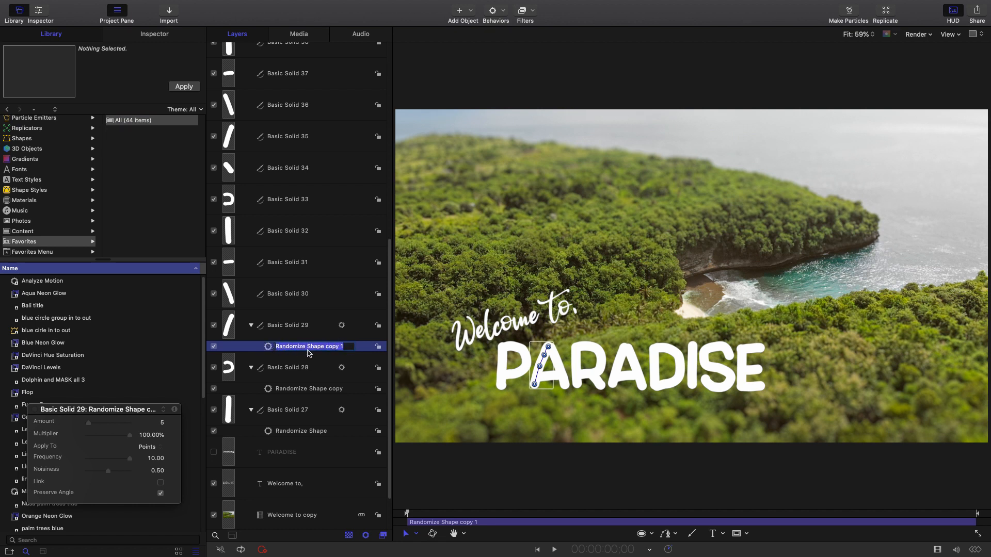
click(347, 347)
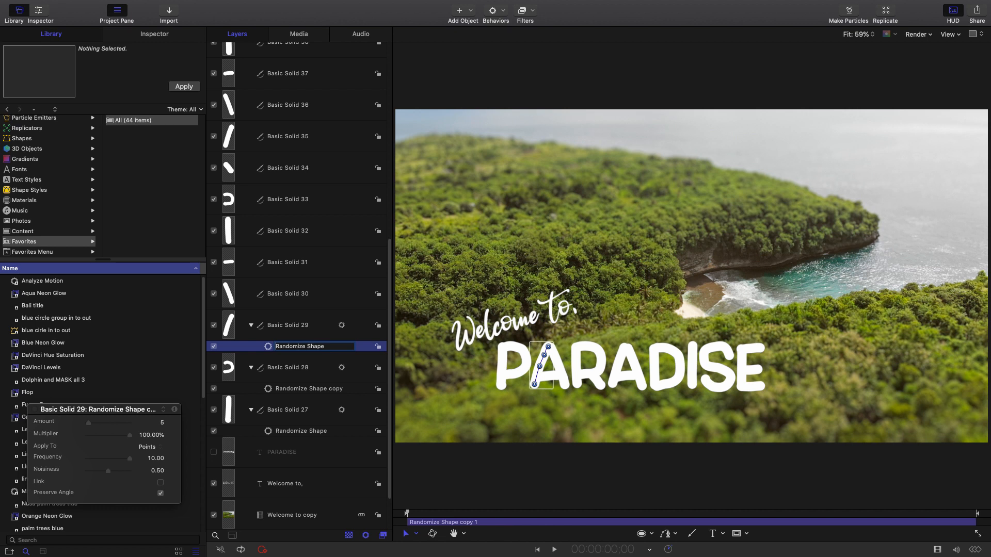
text(AAA)
click(317, 362)
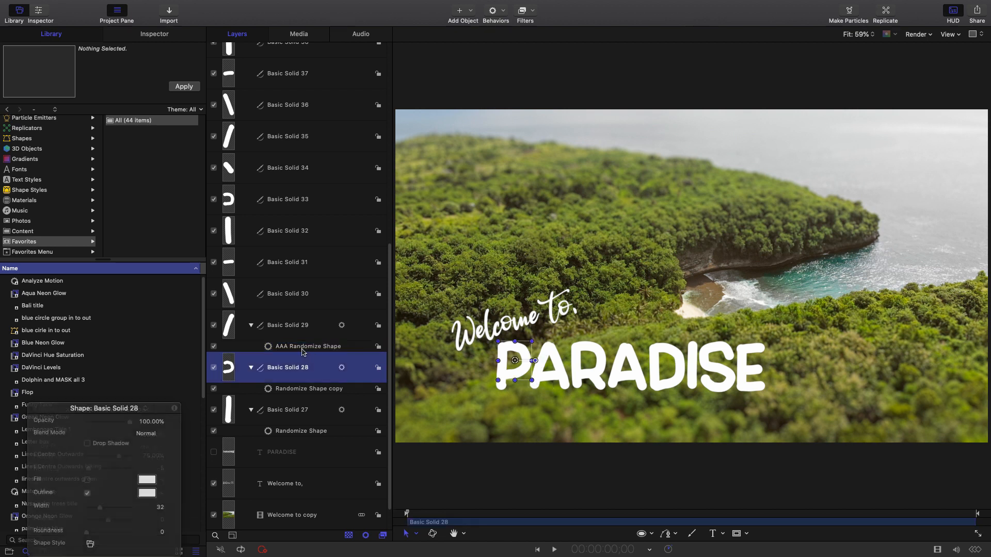
Step: Save the AAA Randomize Shape behavior to the library's Favorites and select the saved preset
click(320, 347)
drag(320, 348, 86, 242)
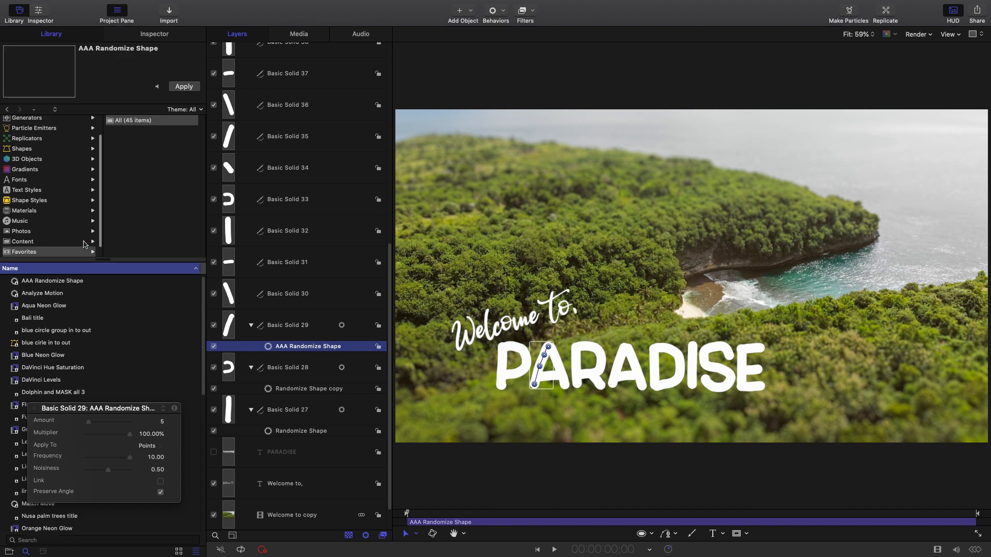
click(54, 285)
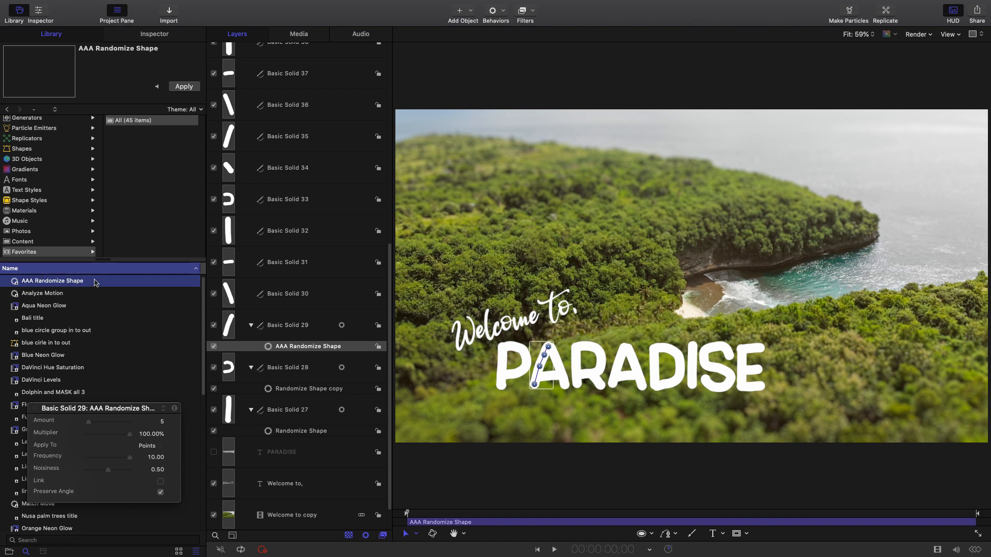
Step: Apply the saved AAA Randomize Shape preset to each stroke from Basic Solid 30 through Basic Solid 34
drag(89, 282, 264, 292)
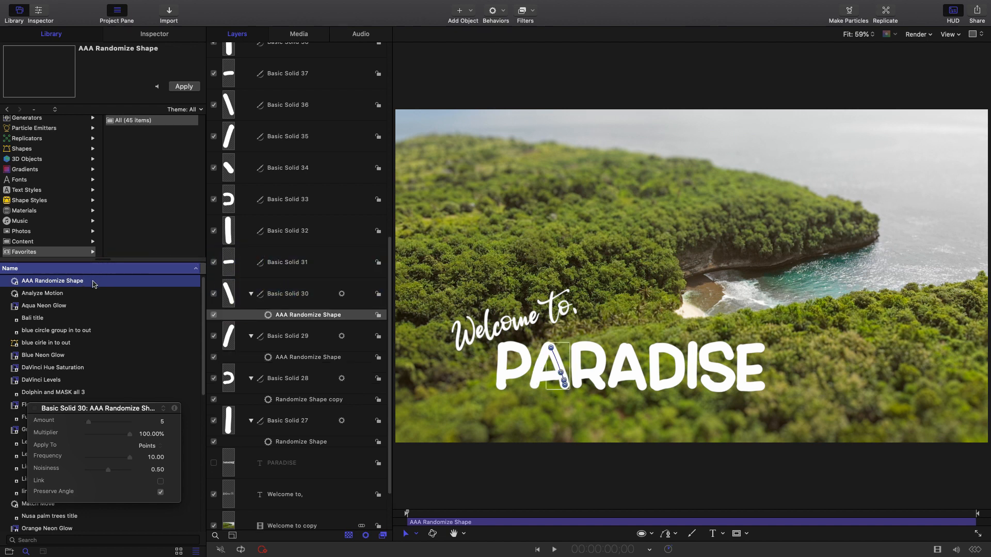
drag(93, 279, 291, 263)
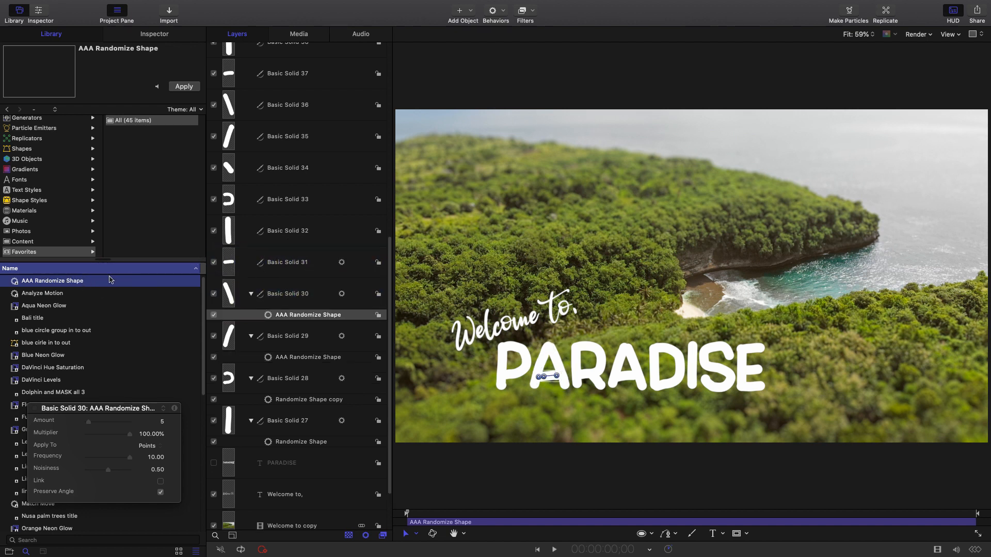
click(311, 172)
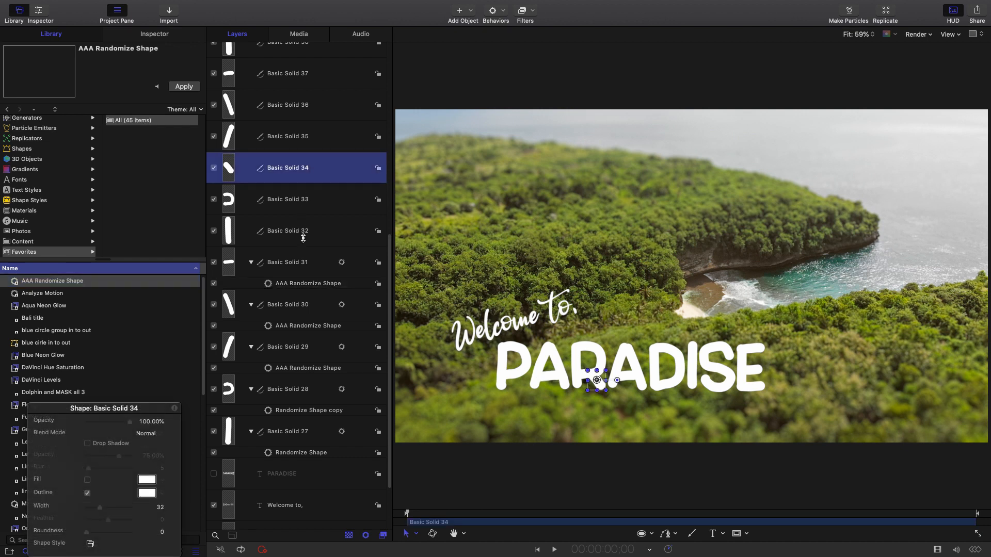
shift+click(303, 236)
drag(128, 283, 316, 185)
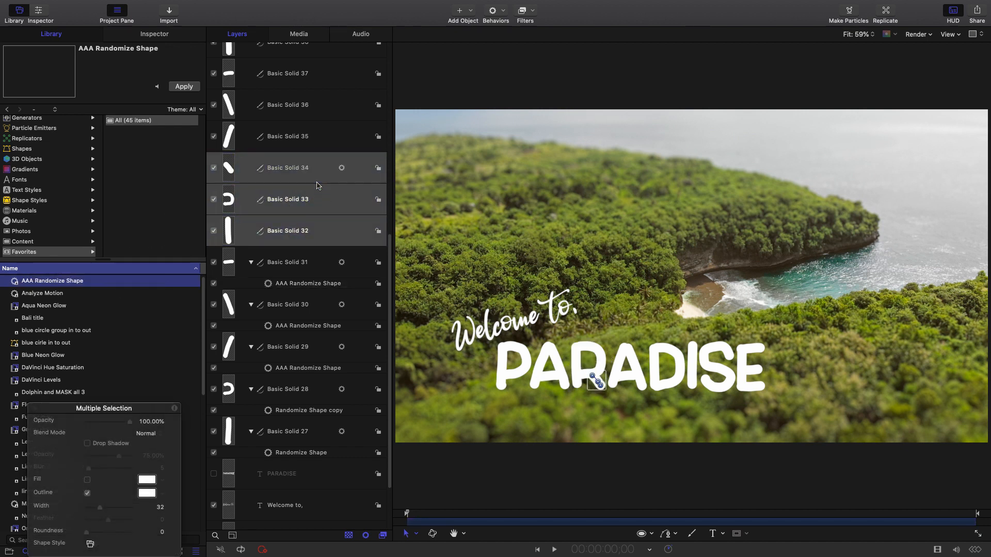
click(301, 214)
drag(123, 285, 292, 211)
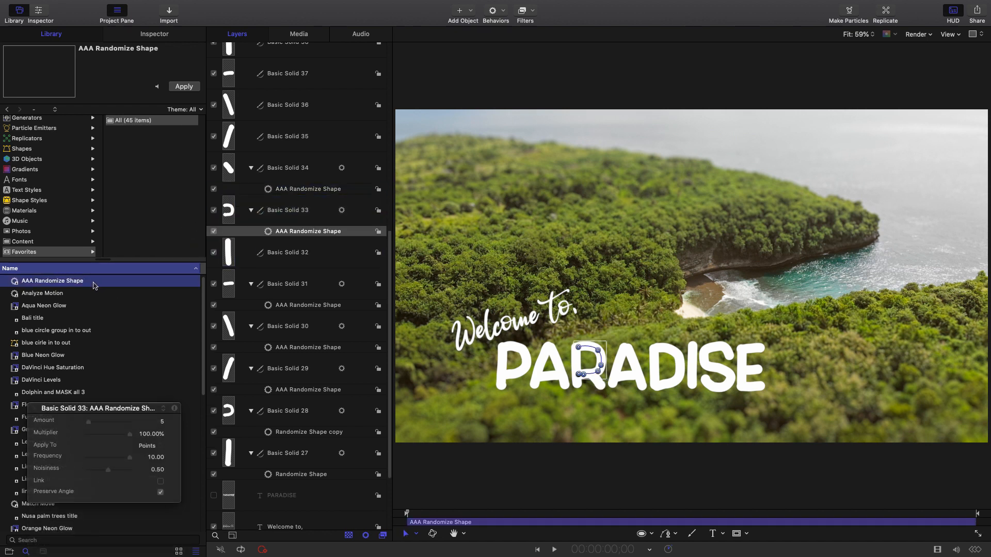
drag(94, 286, 306, 250)
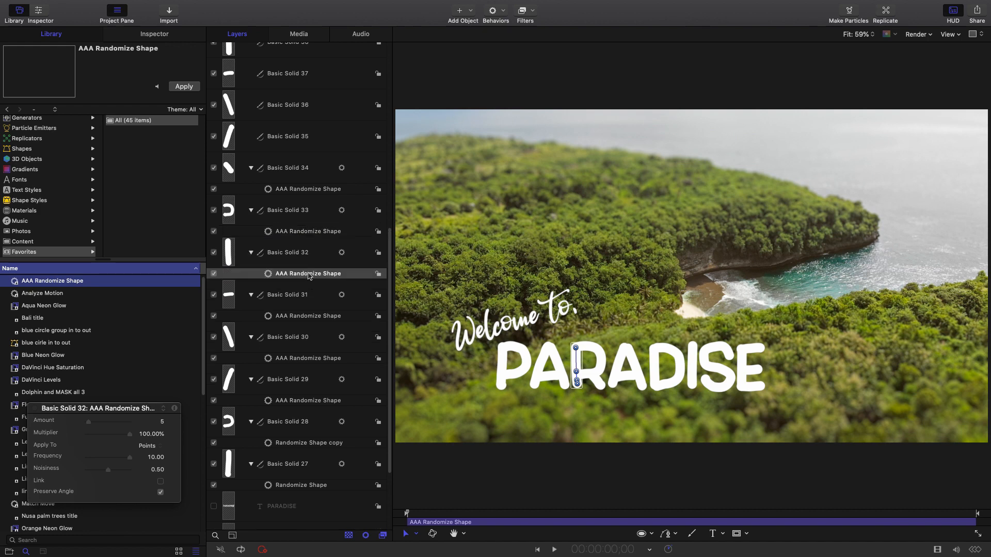
Step: Apply the AAA Randomize Shape preset to all remaining letter strokes, from Basic Solid 35 up to Basic Solid 45
scroll(305, 277, up, 5)
drag(94, 283, 271, 324)
drag(99, 282, 268, 281)
drag(101, 282, 309, 192)
drag(106, 282, 330, 164)
drag(101, 282, 309, 130)
drag(93, 281, 299, 98)
scroll(301, 248, up, 4)
scroll(302, 252, up, 4)
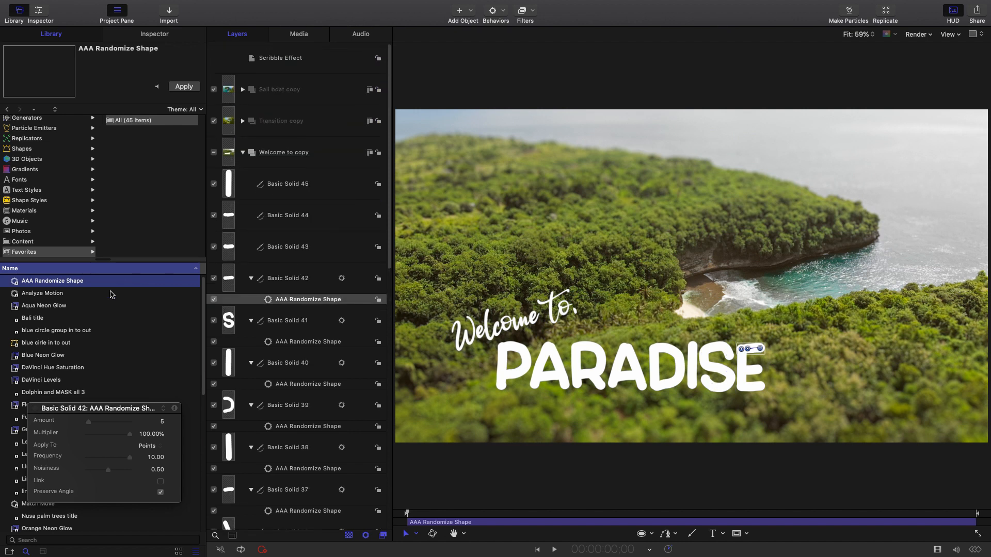
drag(98, 282, 294, 220)
drag(112, 279, 326, 192)
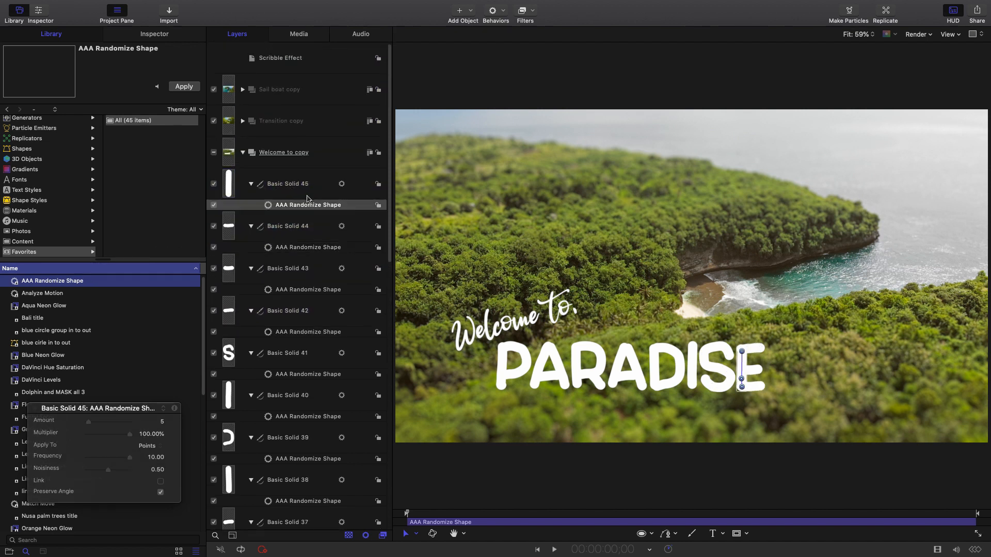
Step: Generate a new random seed for the Randomize Shape behavior on each stroke from Basic Solid 27 through Basic Solid 32
scroll(309, 201, down, 15)
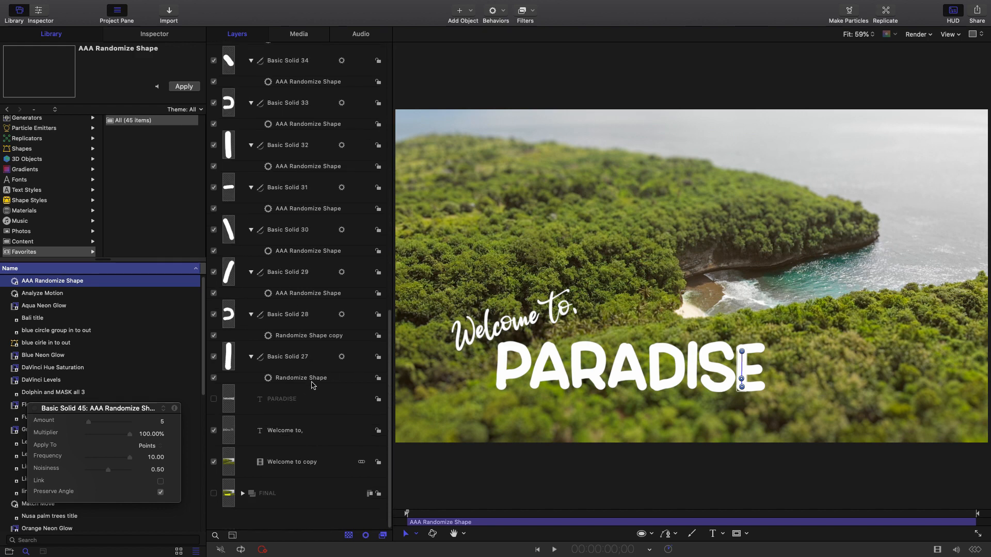
click(313, 381)
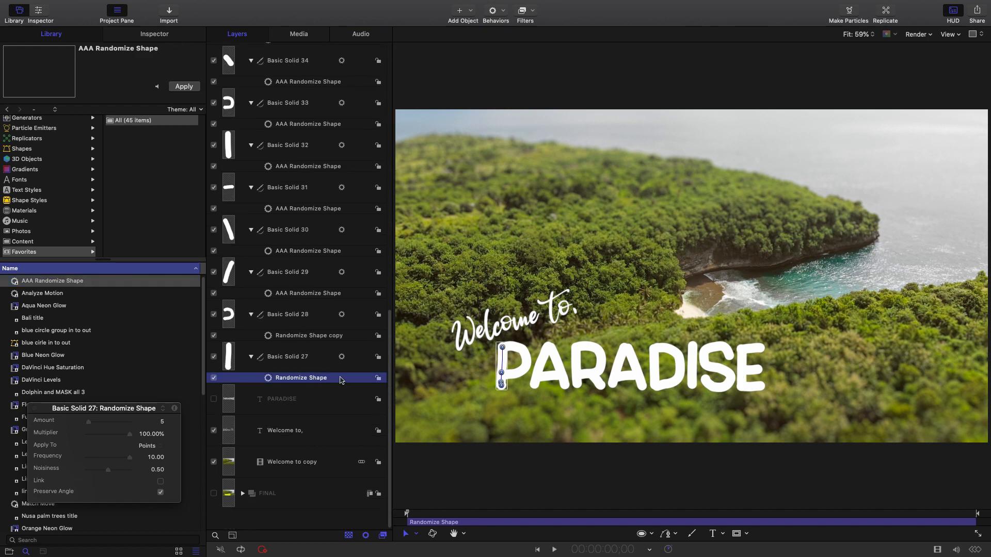
click(176, 36)
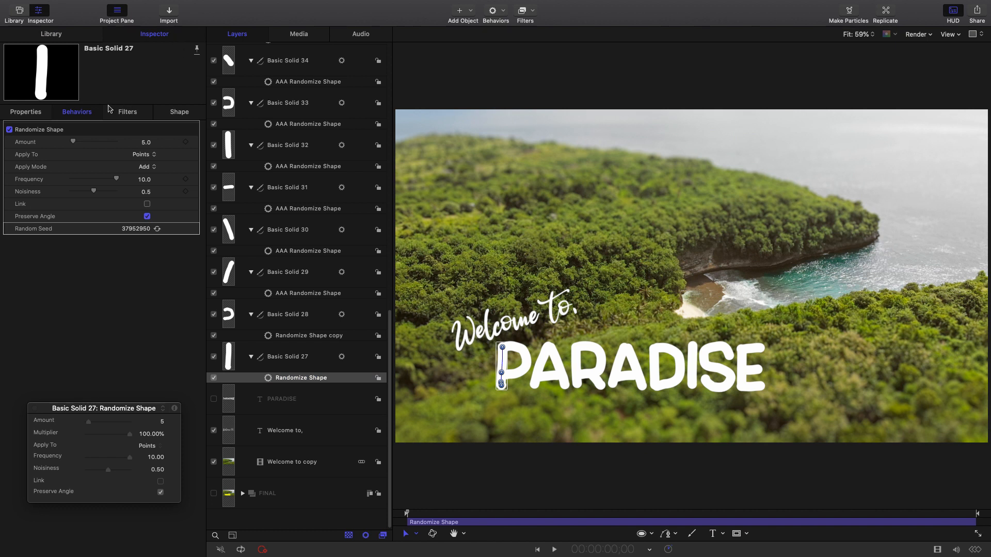
click(157, 228)
click(278, 339)
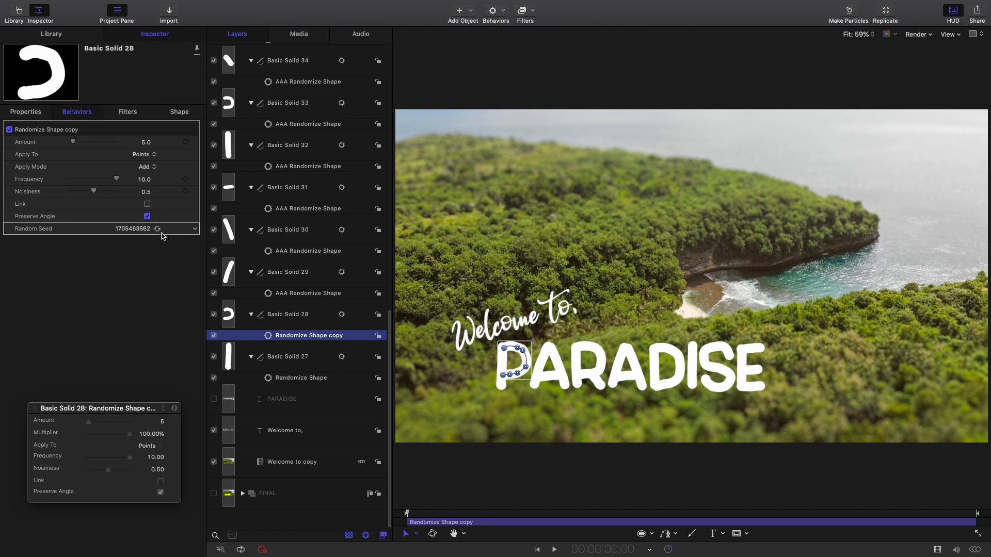
click(307, 294)
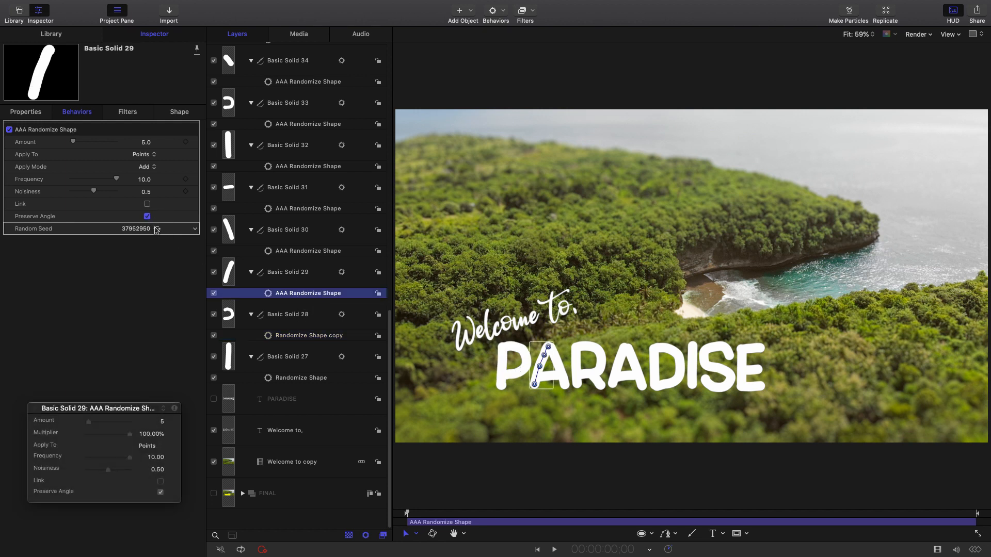
click(287, 253)
click(274, 208)
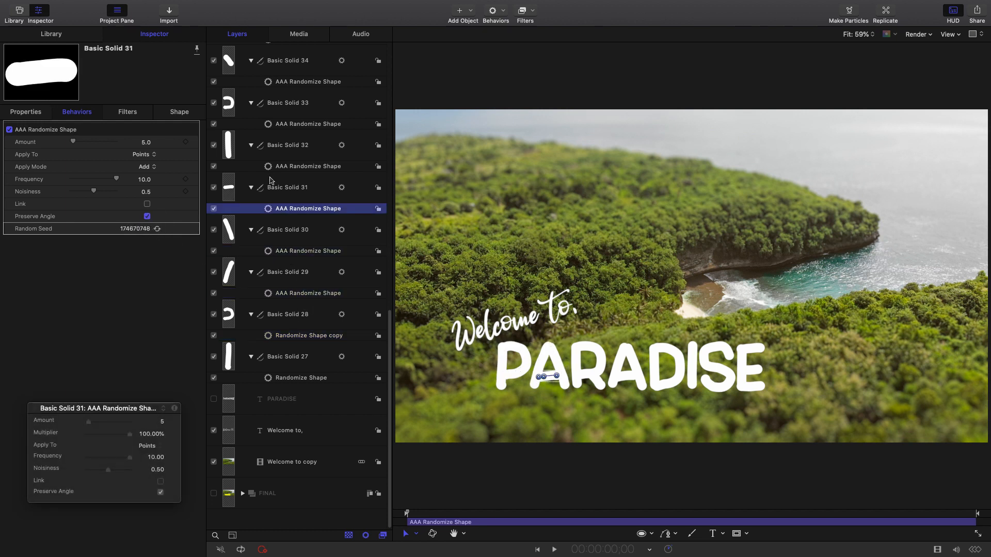
click(268, 166)
Step: Generate new random seeds for the AAA Randomize Shape behaviors on Basic Solid 33 through Basic Solid 41
scroll(266, 217, up, 3)
click(266, 251)
click(263, 209)
click(259, 166)
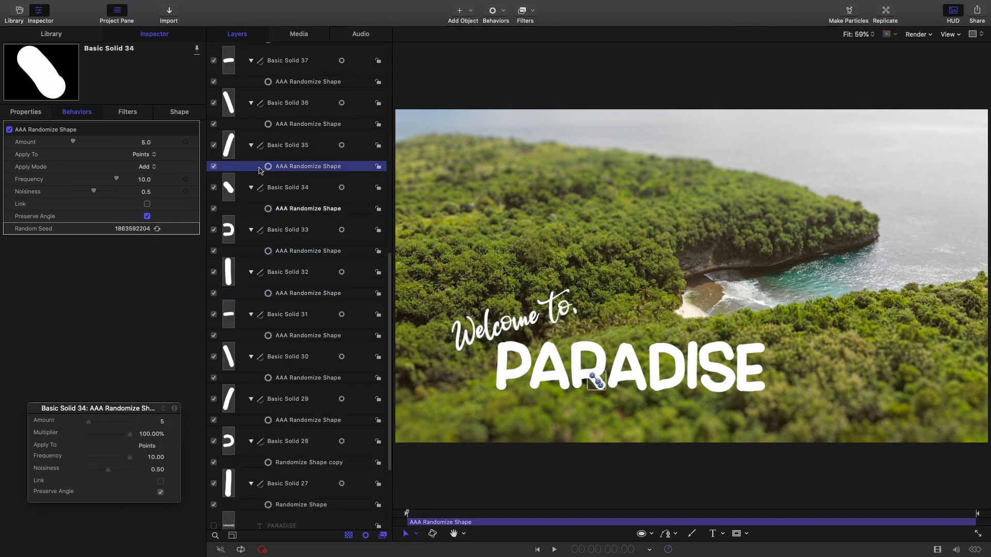
click(265, 124)
scroll(279, 207, up, 5)
click(292, 272)
click(305, 230)
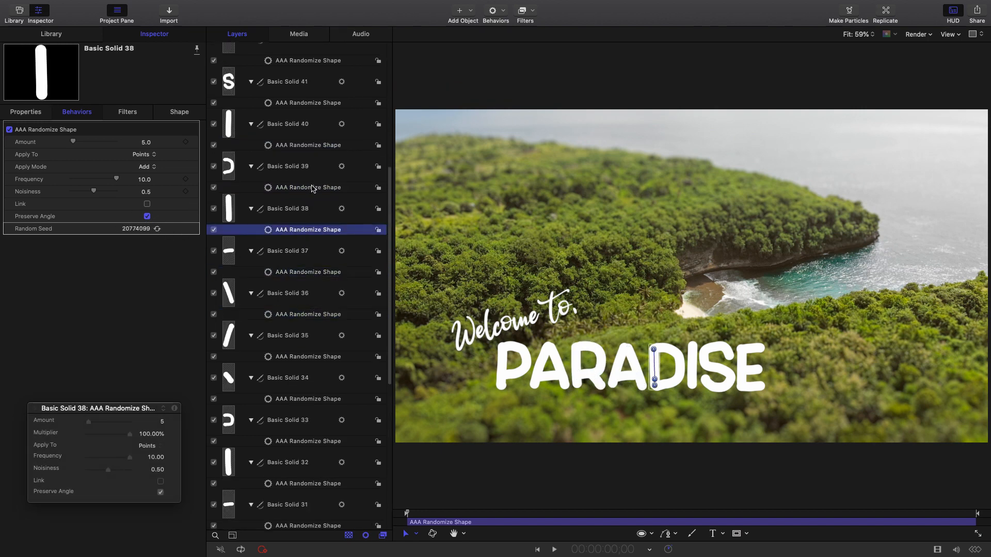
click(311, 188)
click(288, 145)
click(310, 103)
Step: Generate new random seeds for the AAA Randomize Shape behaviors on Basic Solid 42 through Basic Solid 45
scroll(268, 274, up, 5)
click(279, 332)
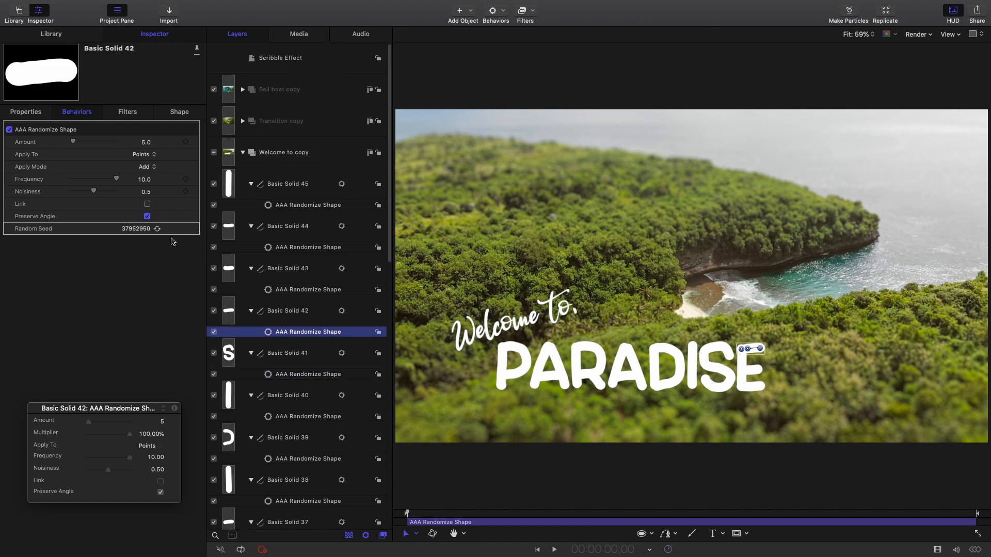
click(157, 228)
click(268, 289)
click(157, 228)
click(291, 247)
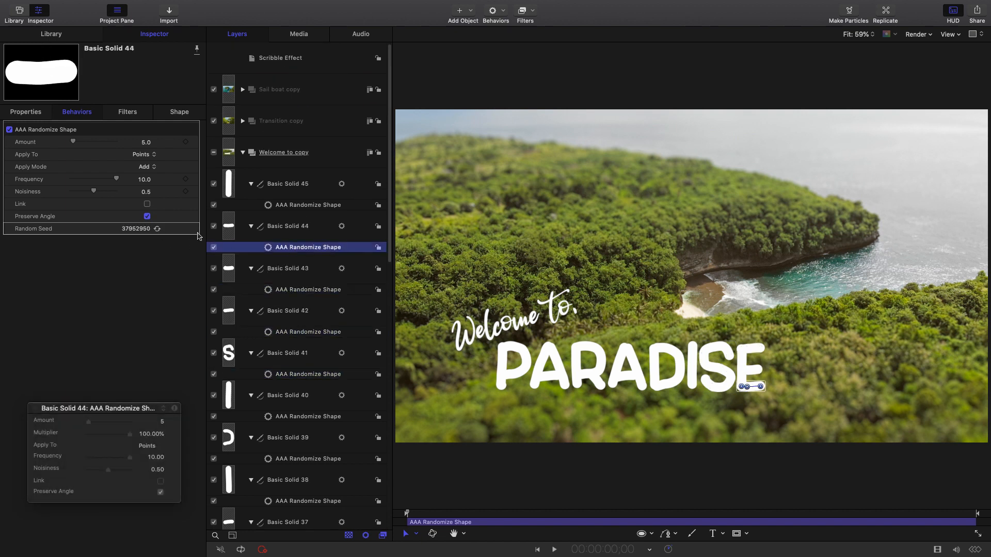
click(157, 229)
click(274, 205)
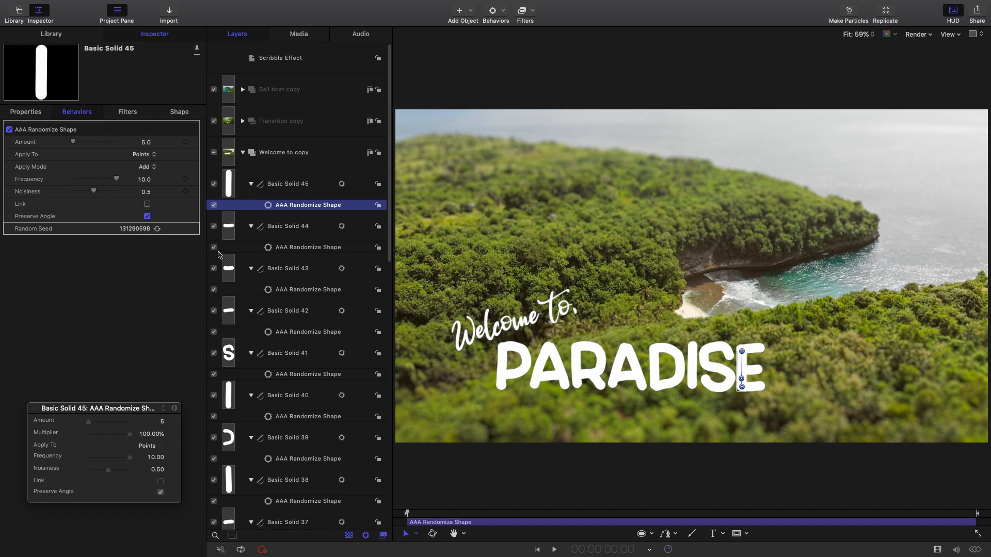
Step: Select Basic Solid 45 and play the title animation from the start to check the scribble motion
scroll(312, 287, down, 10)
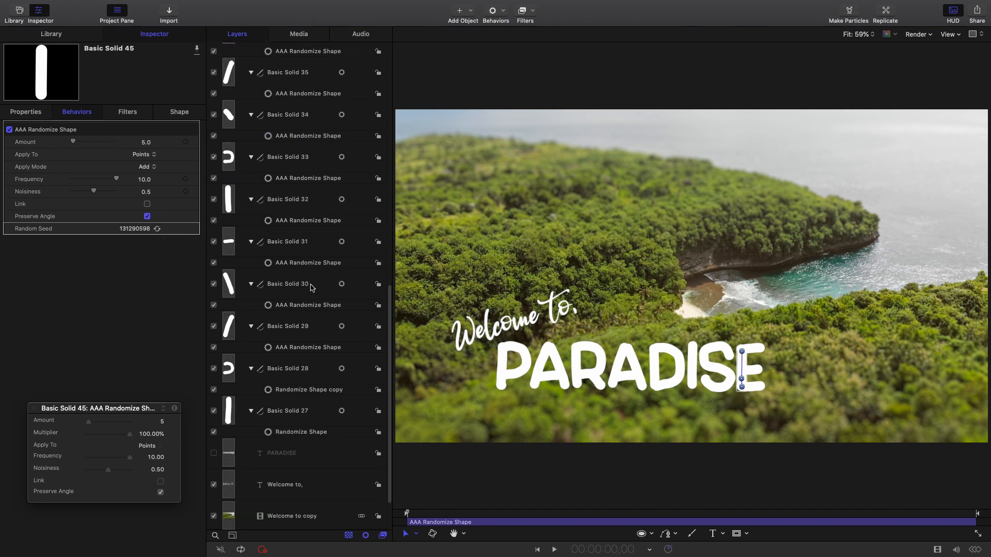
scroll(313, 287, up, 10)
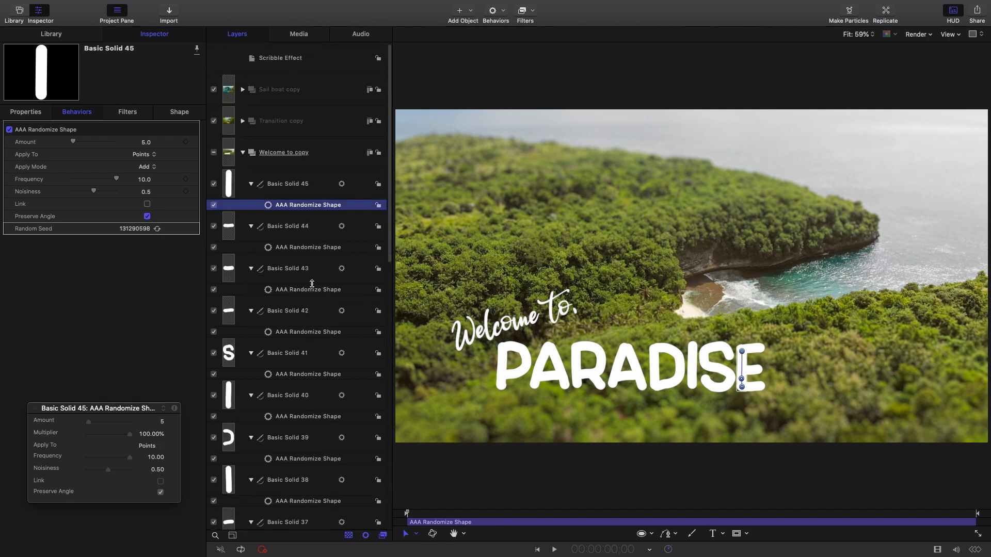
click(308, 190)
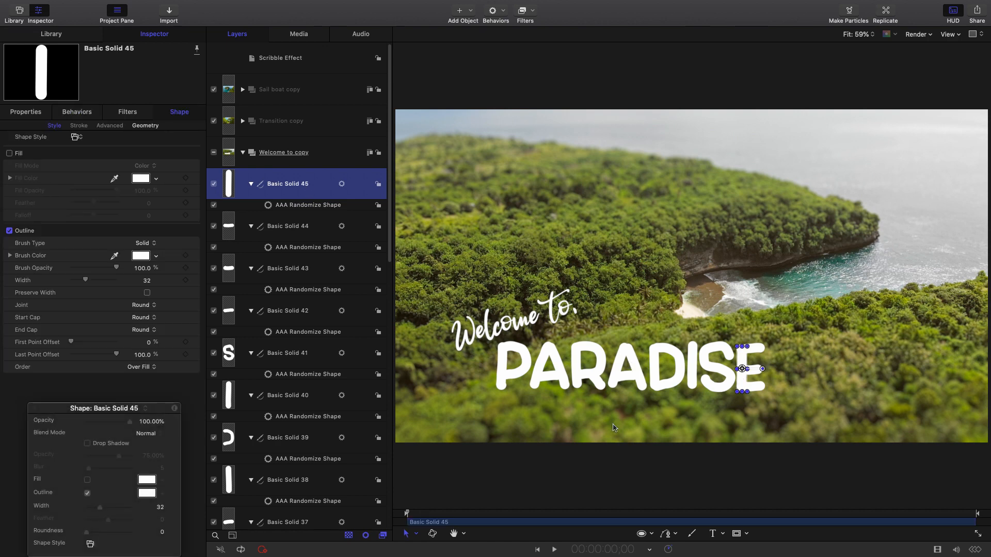
mouse_move(416, 518)
mouse_down()
mouse_move(506, 513)
mouse_move(403, 511)
mouse_up()
key(space)
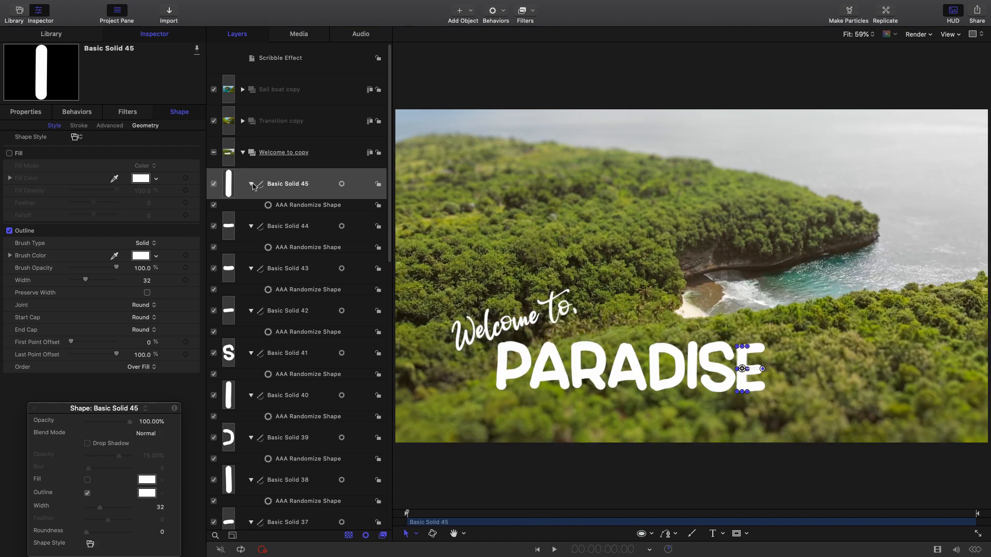
Step: Select all letter strokes from Basic Solid 45 down to Basic Solid 27 and group them
scroll(309, 244, down, 15)
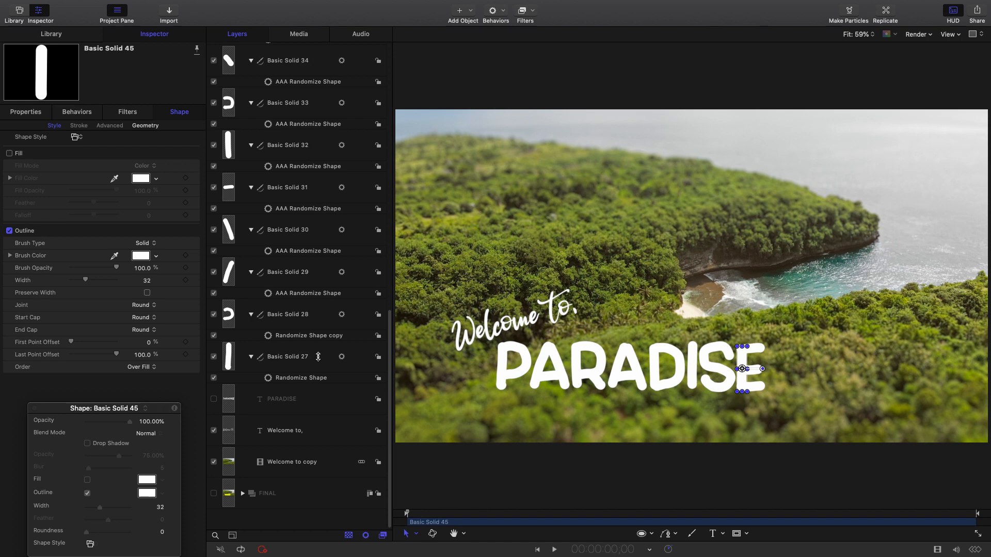
shift+click(318, 357)
scroll(305, 312, up, 15)
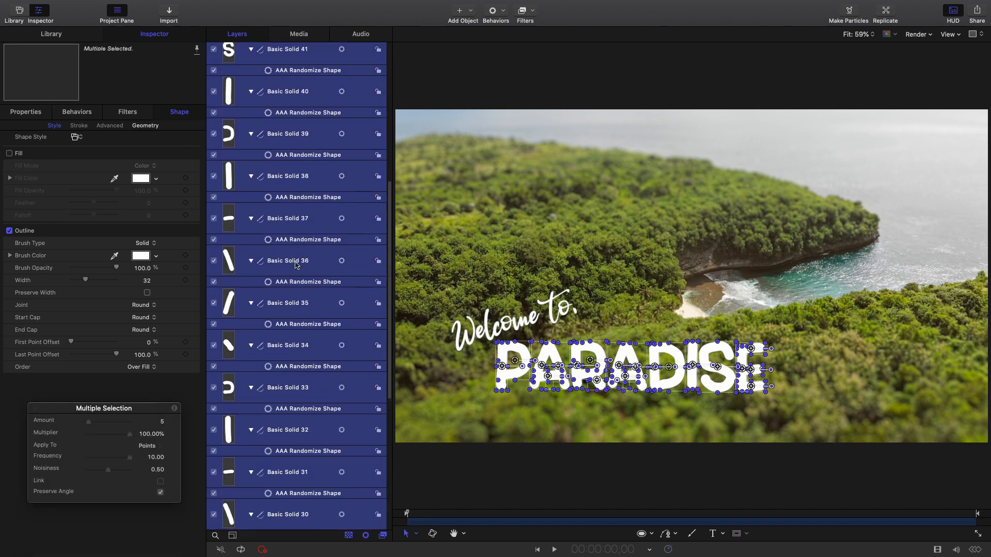
scroll(320, 250, down, 12)
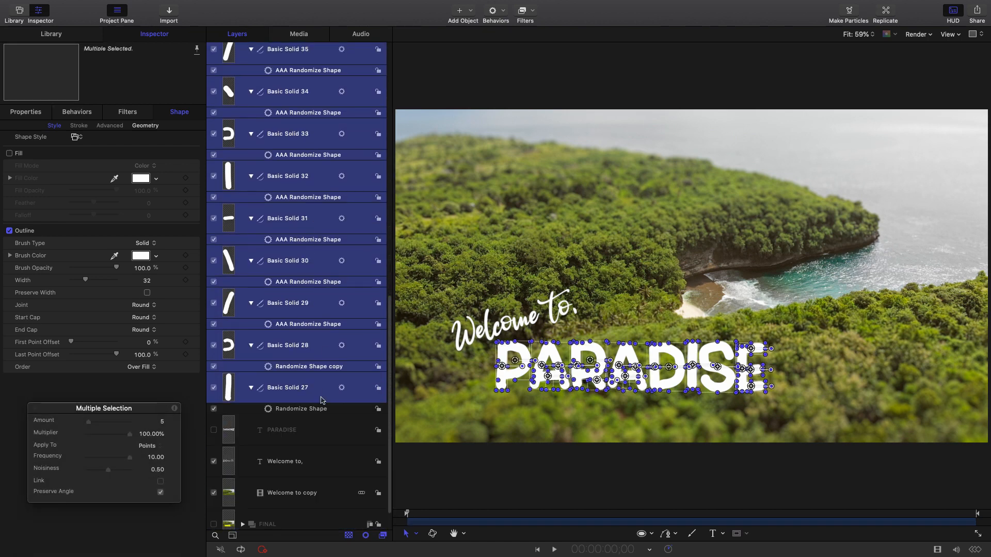
right_click(317, 255)
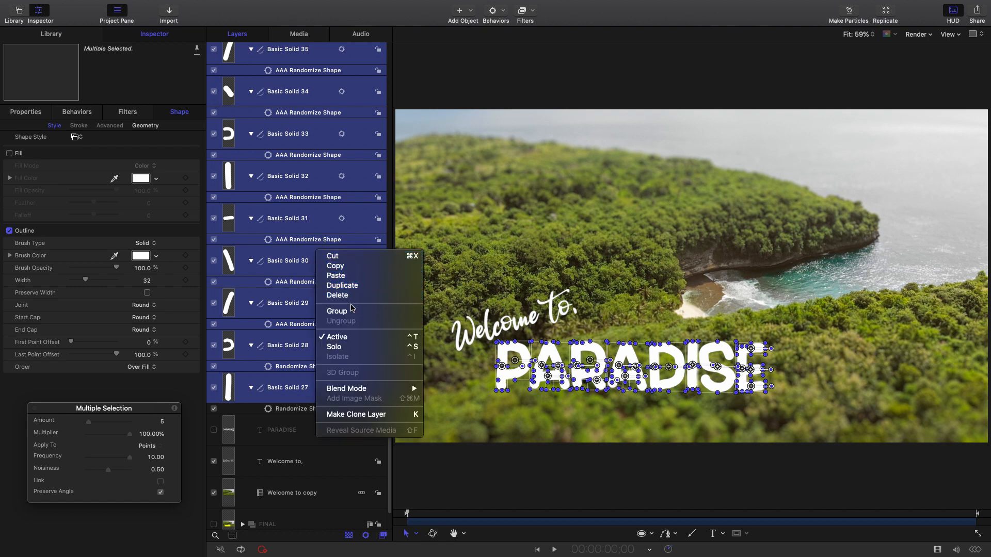
click(351, 310)
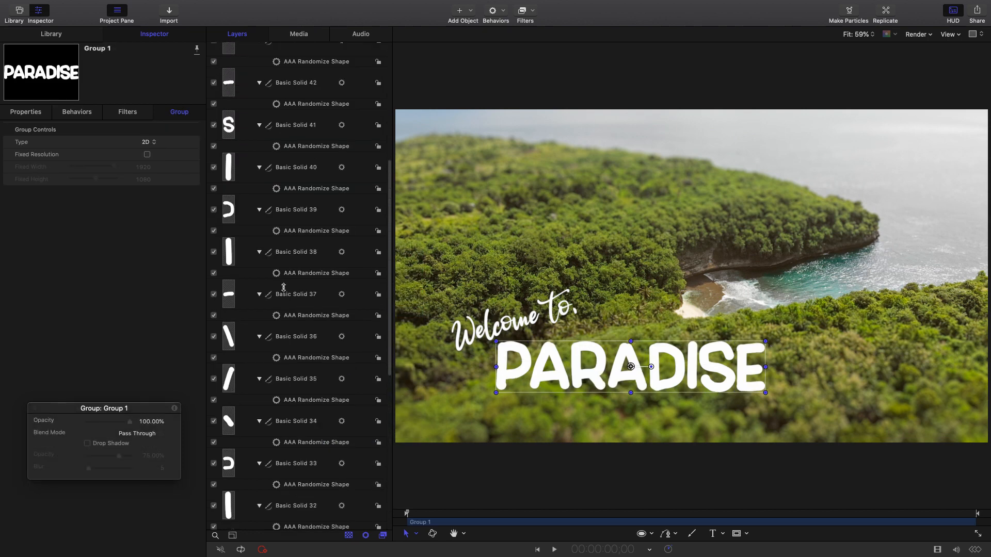
Step: Collapse the new stroke group, rename it Paradise and leave it selected
click(252, 184)
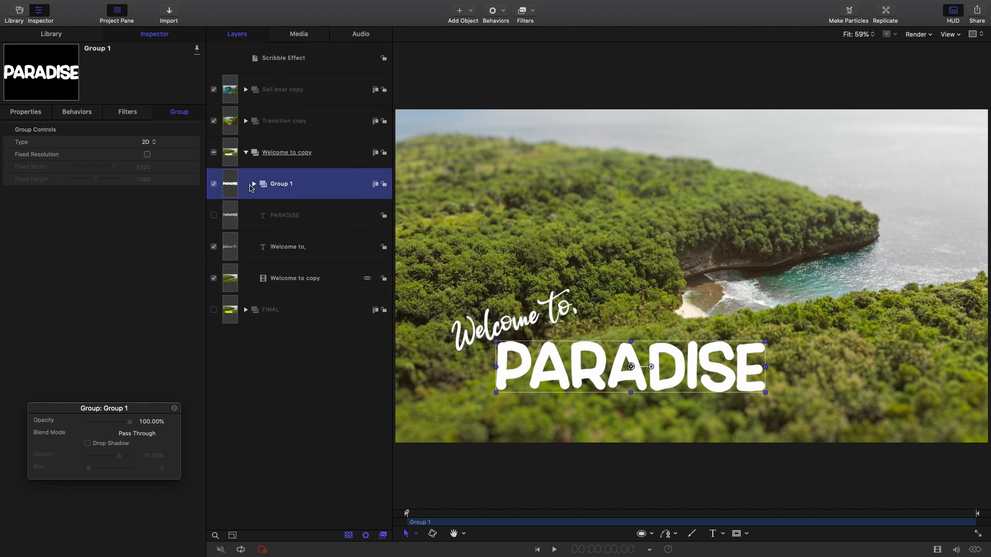
double_click(284, 186)
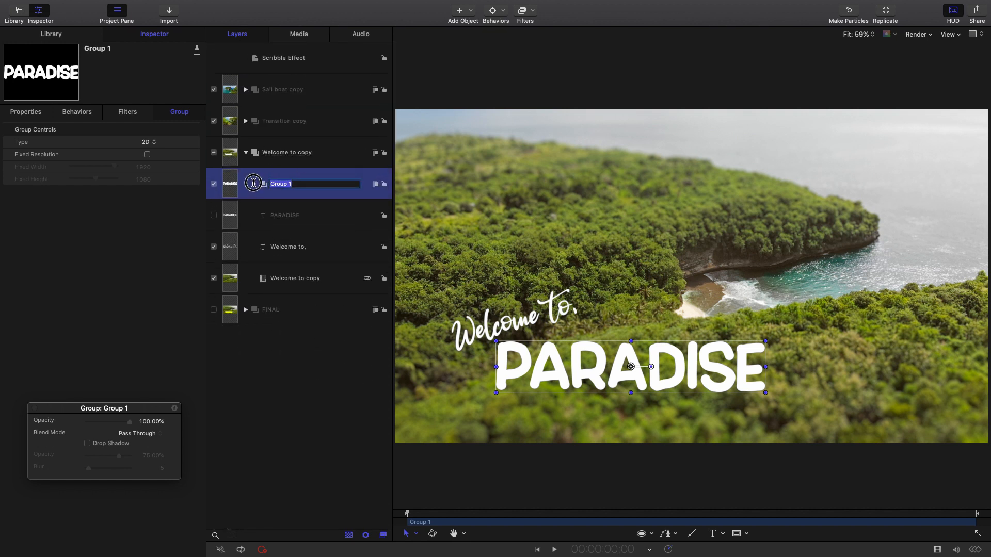
text(Paradise)
click(324, 215)
click(327, 186)
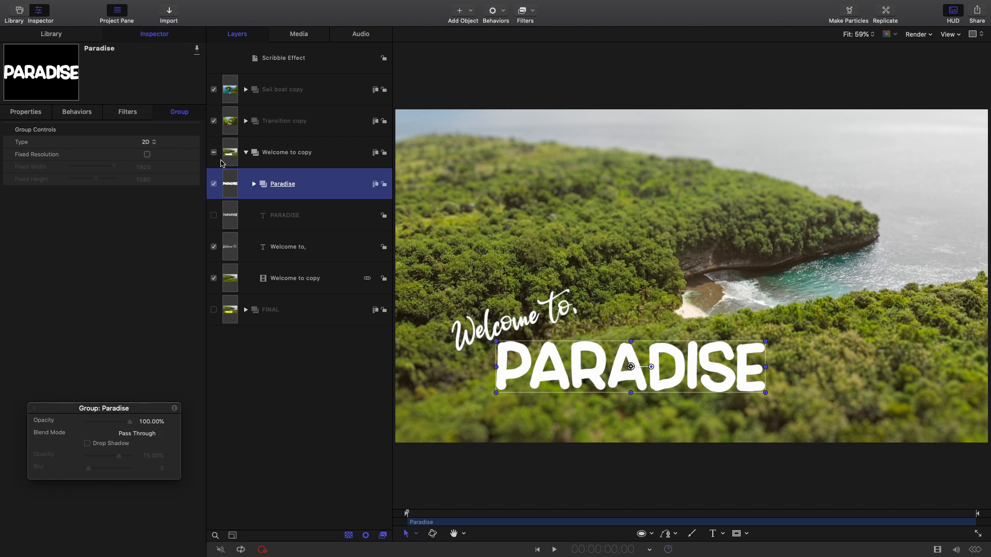
Step: Try yellow as the outline brush color of Basic Solid 45 in the Paradise group, and set it back to white
click(257, 184)
click(302, 216)
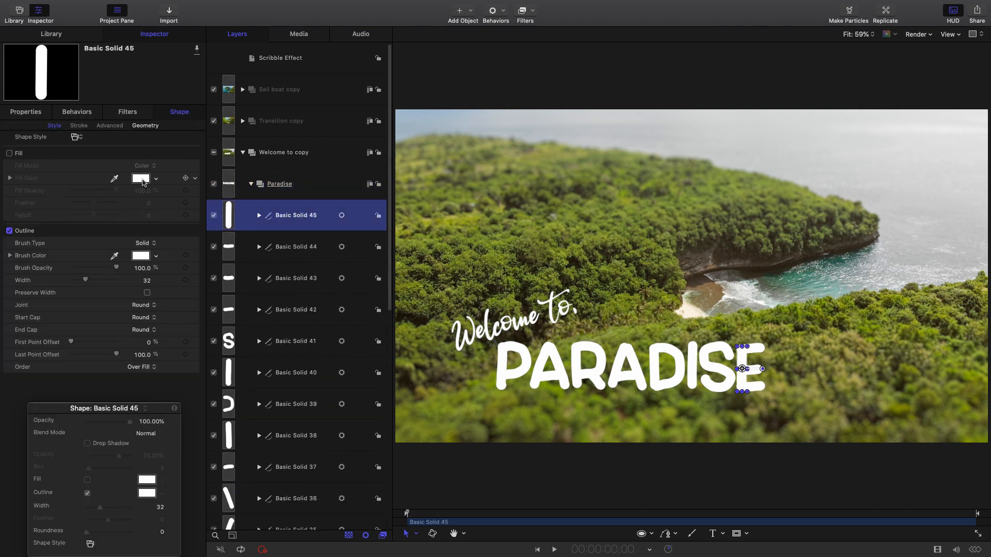
click(143, 260)
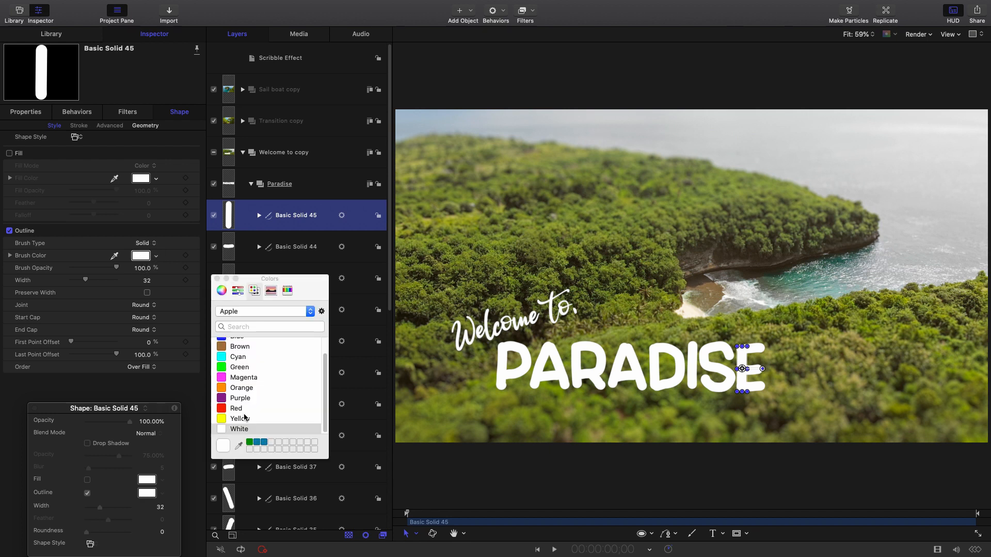
click(245, 419)
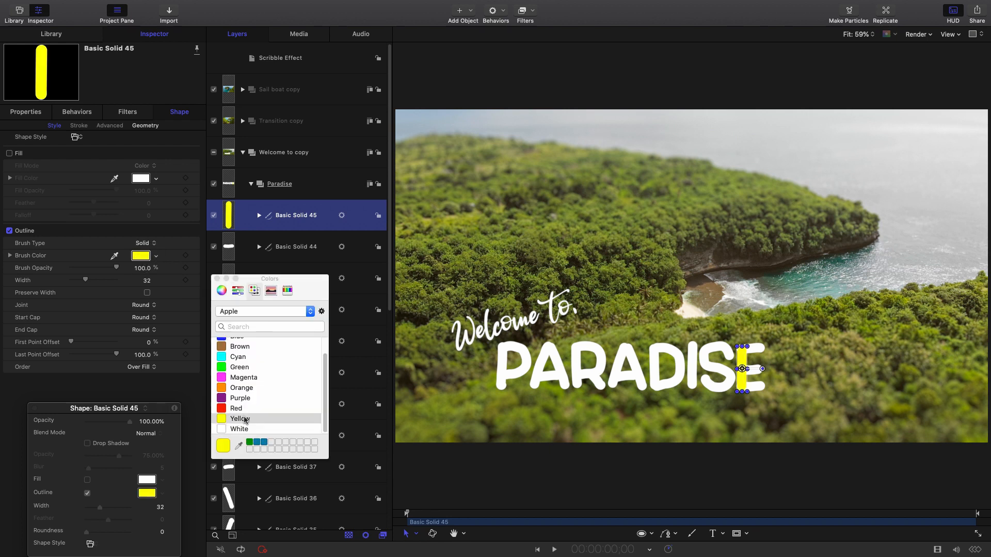
click(241, 427)
Step: Apply the Colorize filter from the library's Color filters to the Paradise group
click(321, 186)
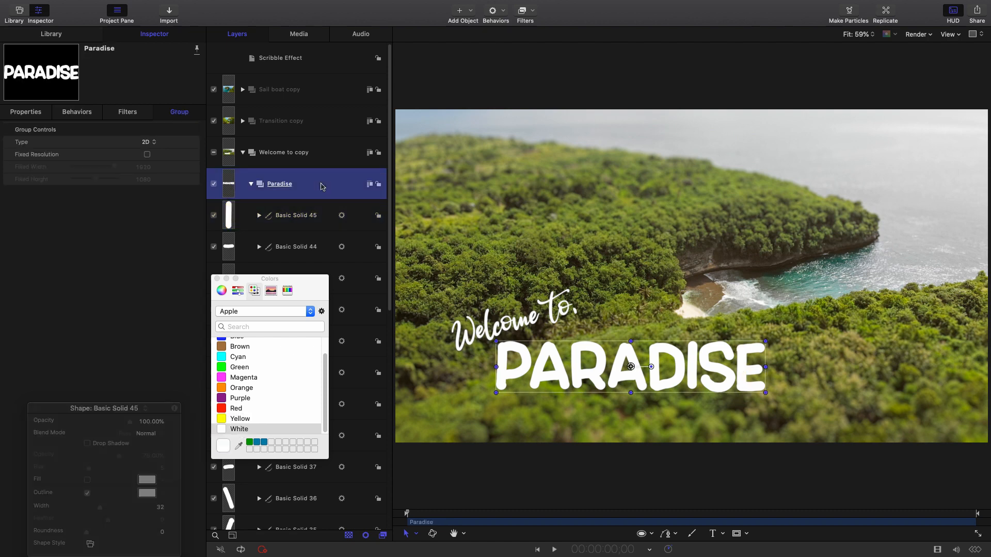
click(77, 36)
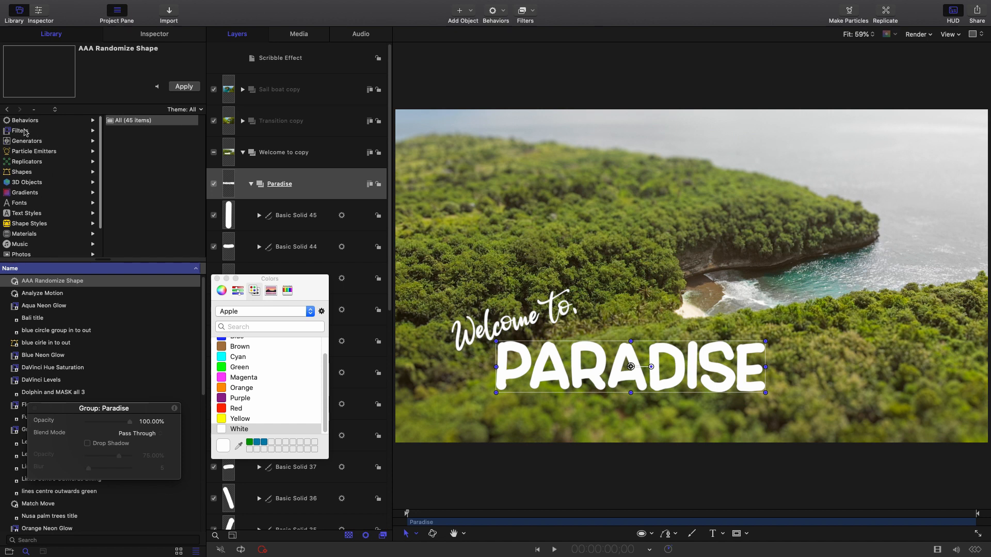
click(24, 132)
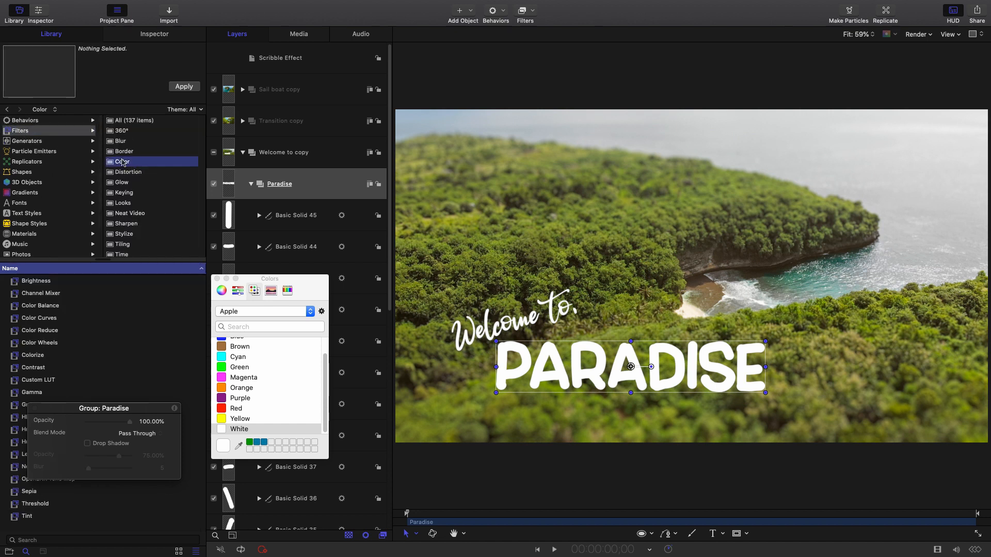
drag(55, 406, 204, 405)
click(37, 359)
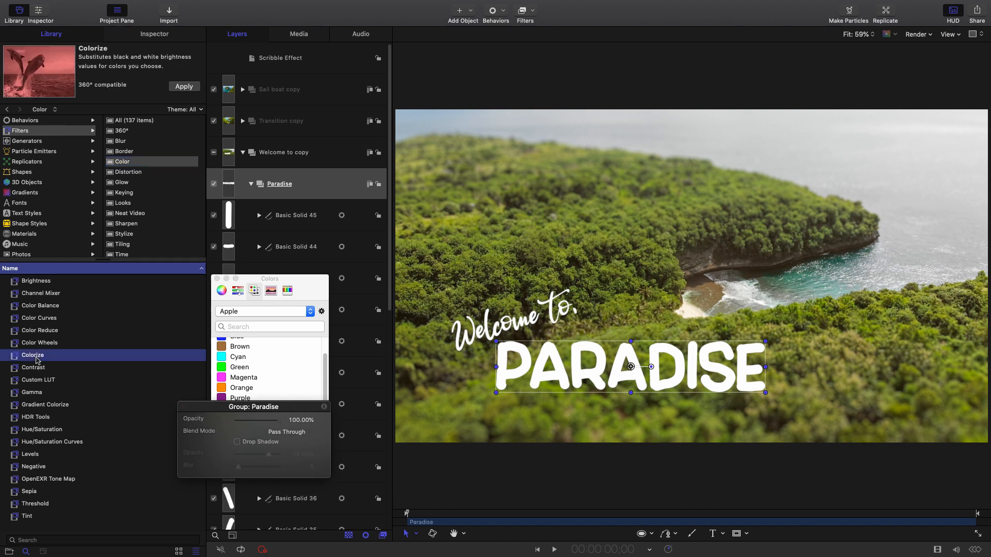
drag(26, 358, 311, 184)
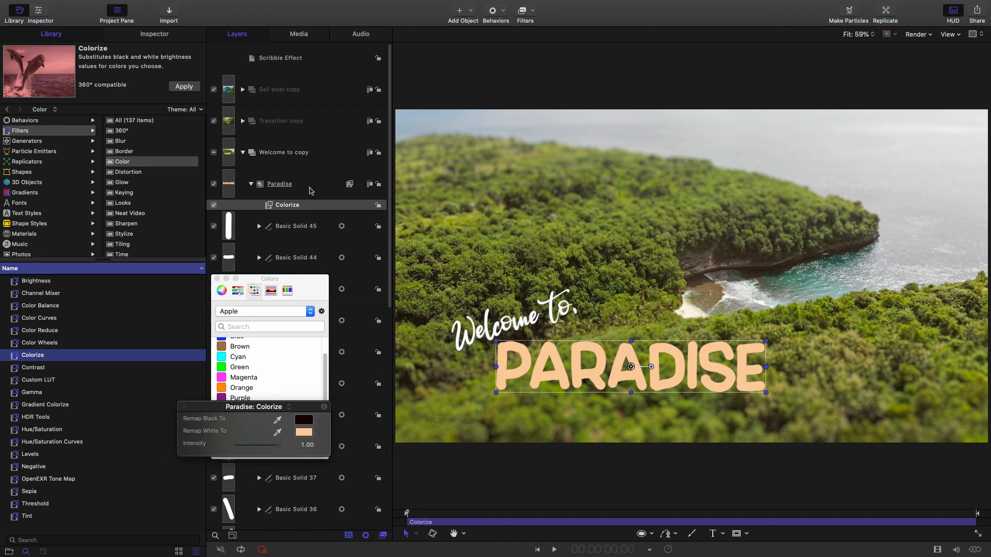
Step: Set the Colorize filter's Remap White To color to Yellow and scrub the playhead to 5:08 to check it
drag(289, 407, 168, 215)
click(342, 205)
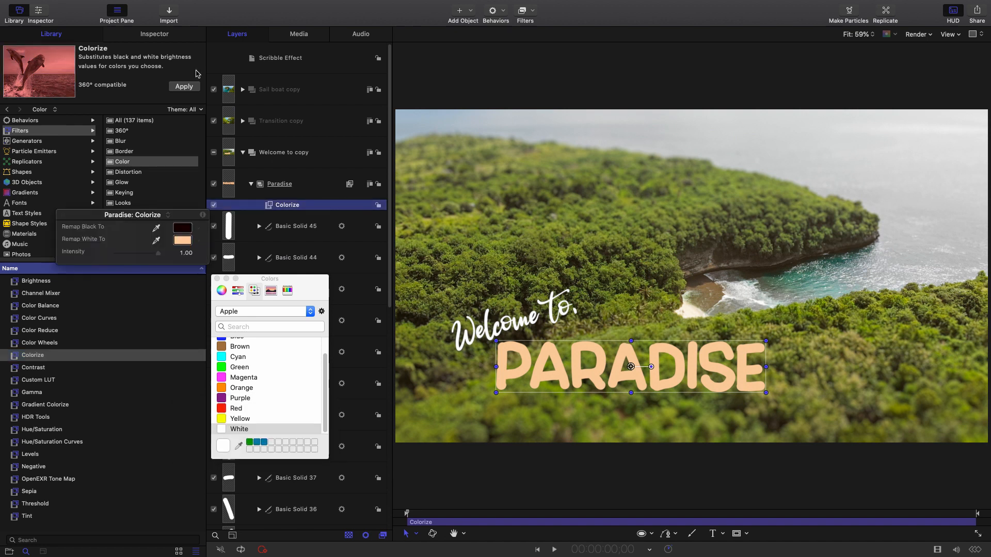
click(164, 39)
drag(88, 216, 60, 383)
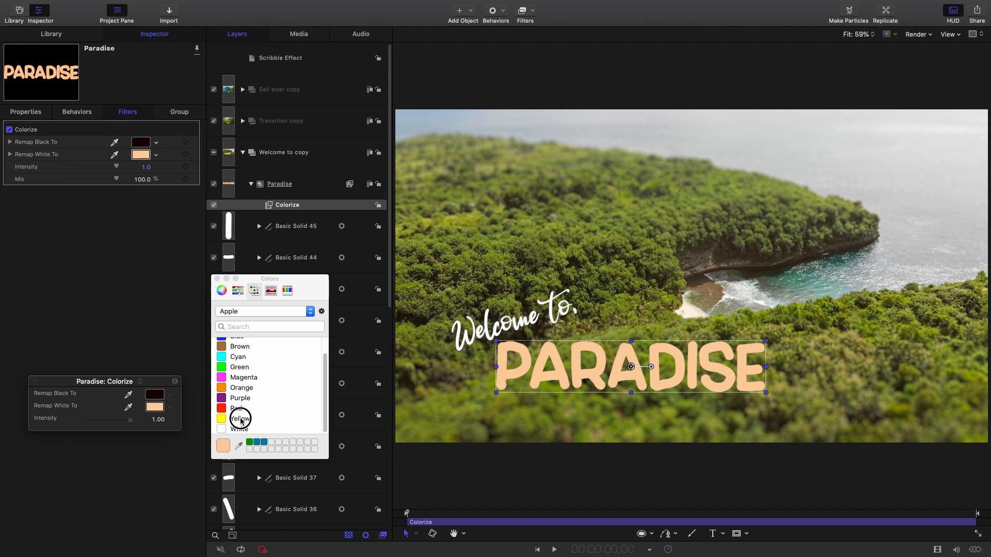
click(241, 419)
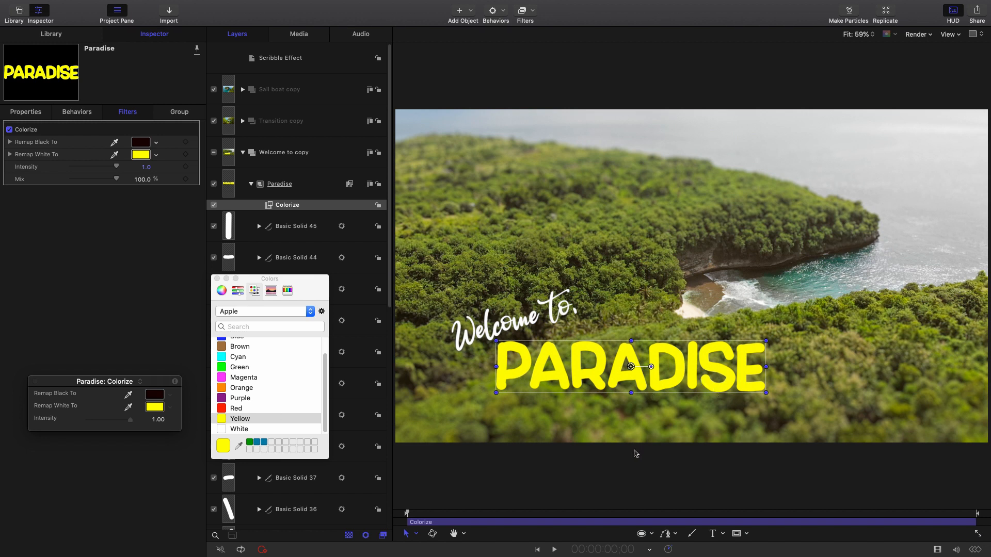
drag(421, 516, 518, 516)
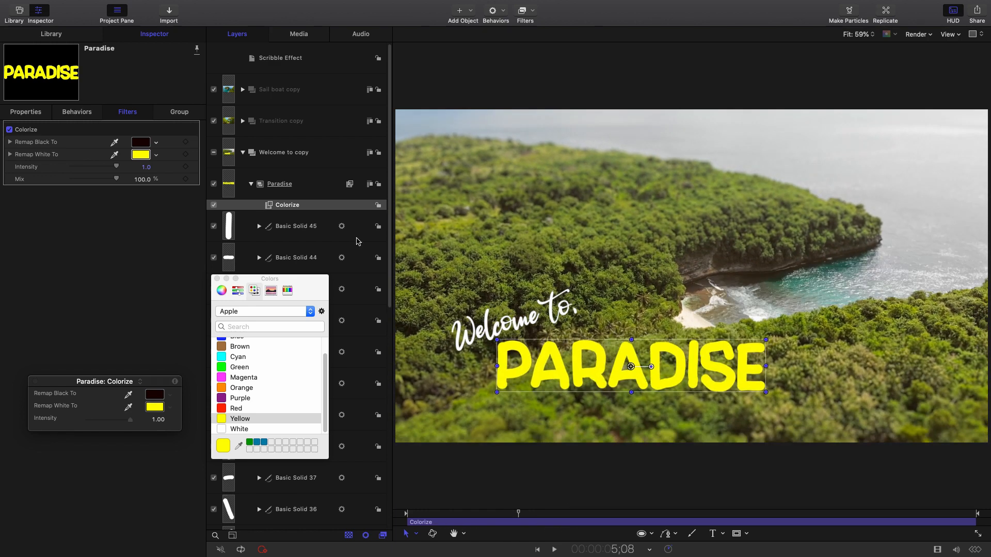
Step: Collapse the Welcome to copy group and play the project from the first frame to review the animated title, stopping at 9:21
click(243, 152)
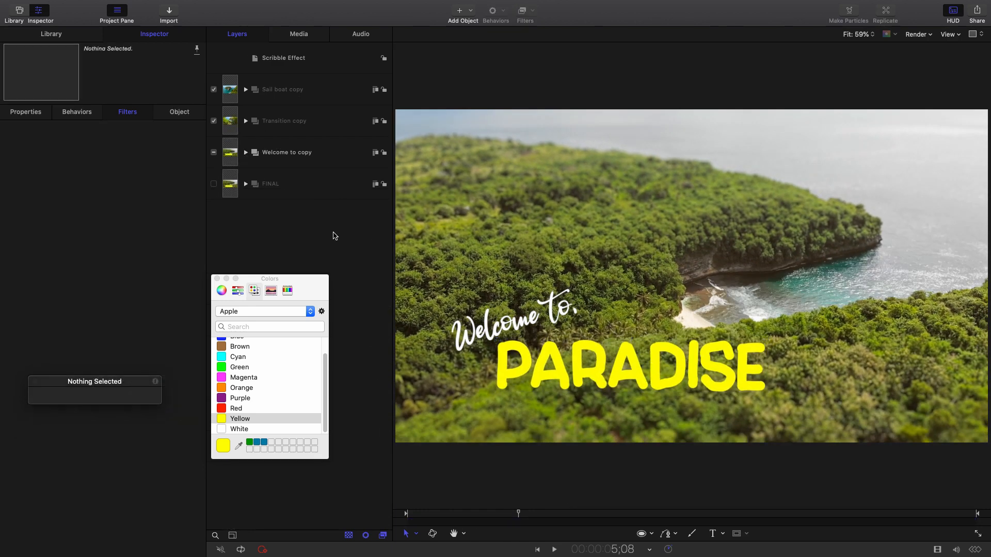
click(405, 513)
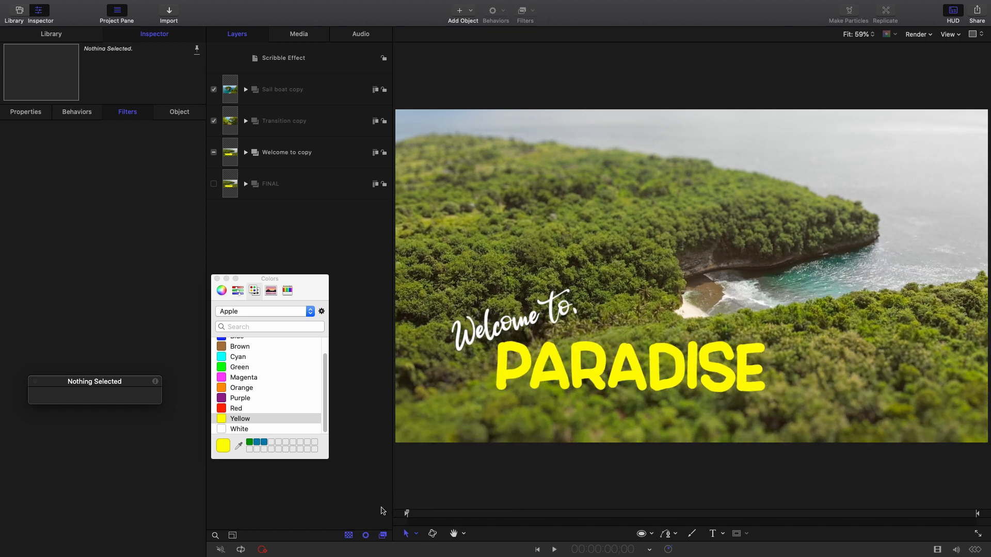
key(space)
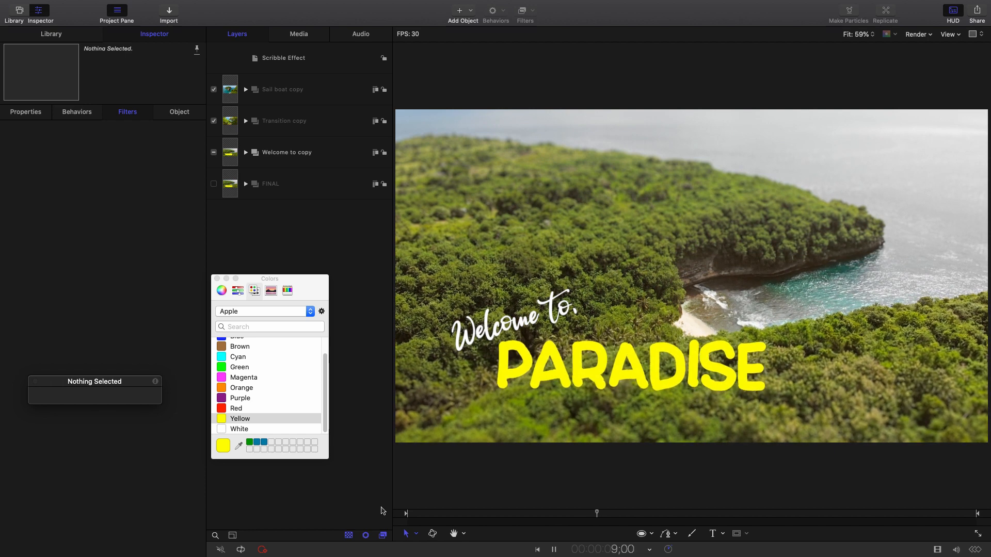
key(space)
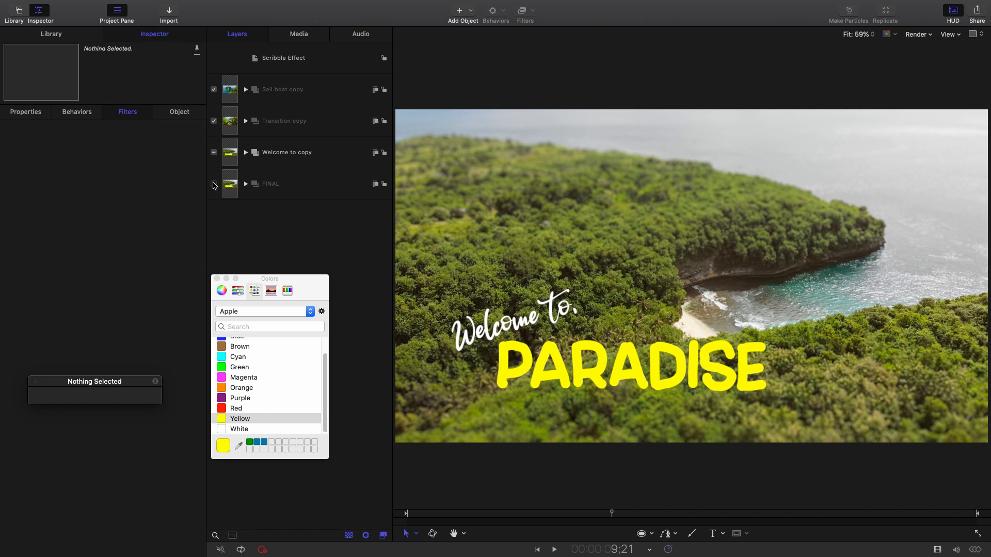
Step: Hide the Transition copy, Sail boat copy and Welcome to copy groups and show the FINAL group instead
click(214, 122)
click(215, 89)
click(214, 152)
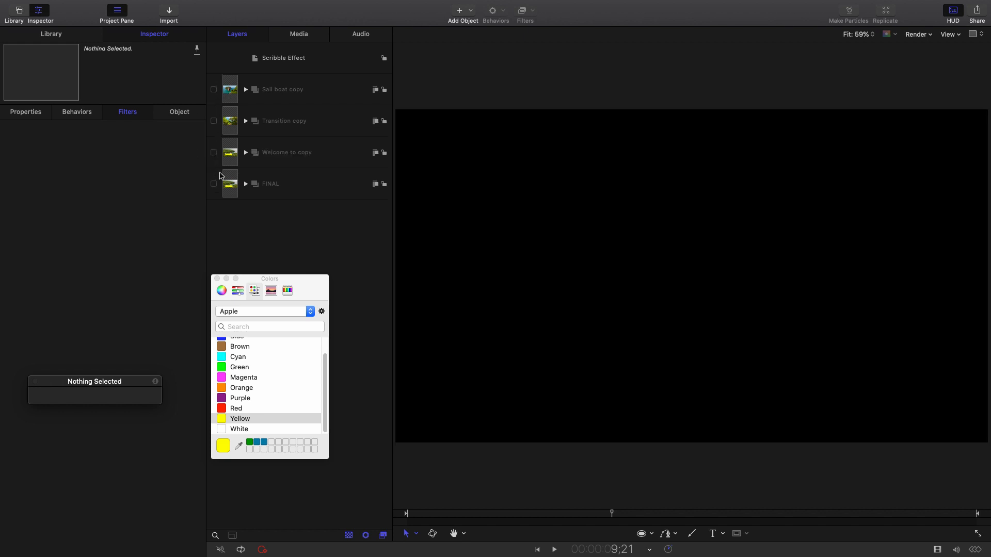
click(214, 184)
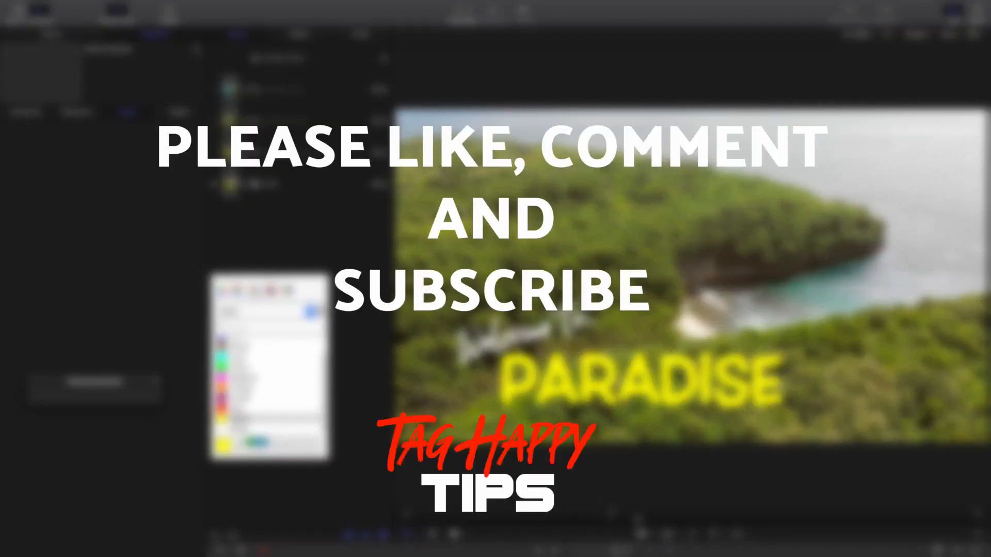